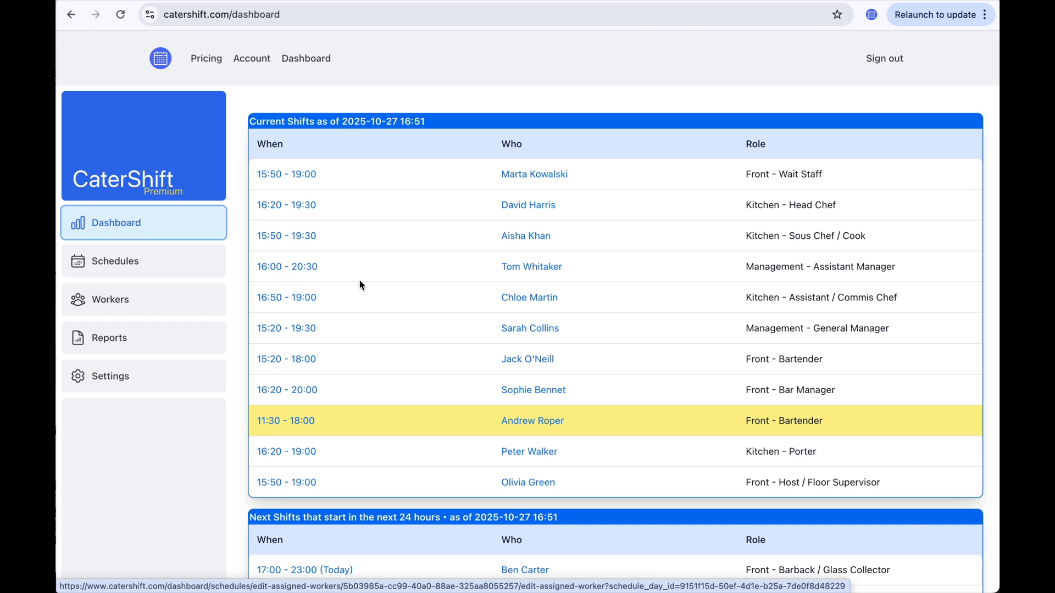
- Set the start time of the current 16:00–20:30 Management - Assistant Manager shift to 16:15 and save it
left_click(276, 267)
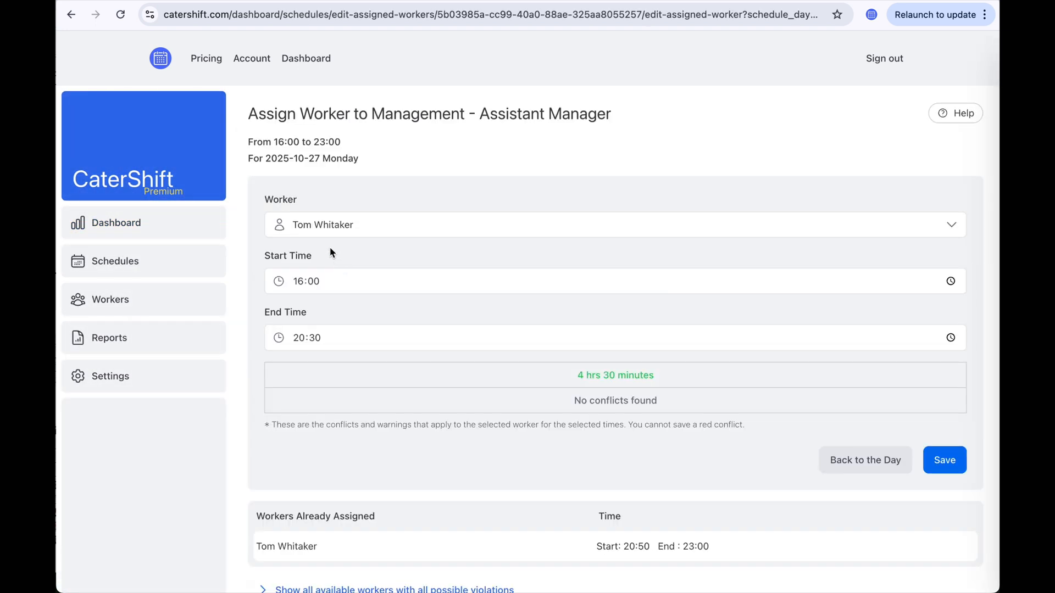
left_click(316, 283)
type("15")
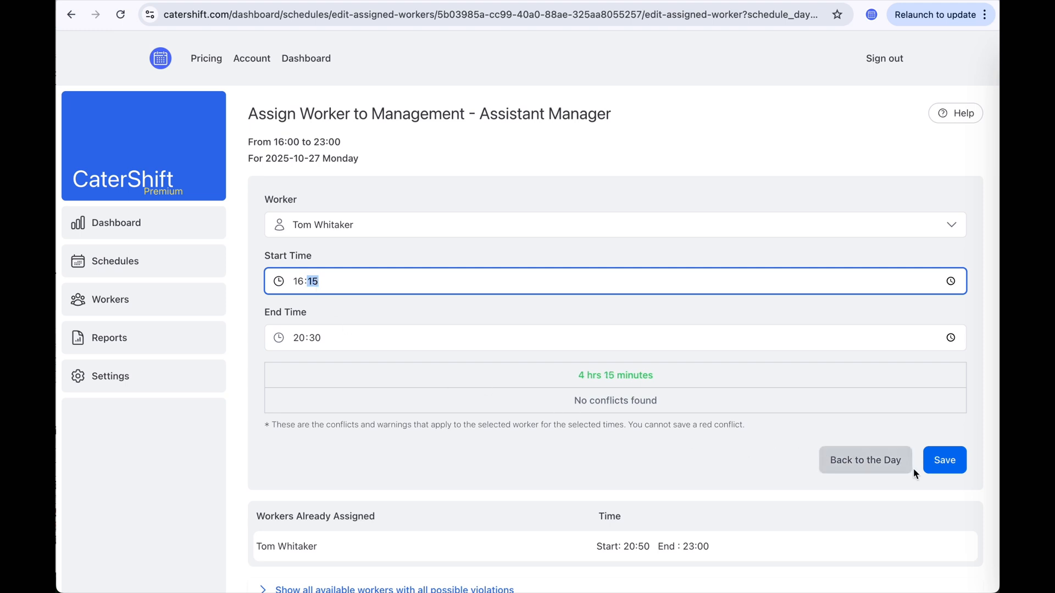
left_click(941, 459)
- Review the dashboard's shifts starting in the next 24 hours and today's scheduled unavailability
scroll(322, 249, "down", 5)
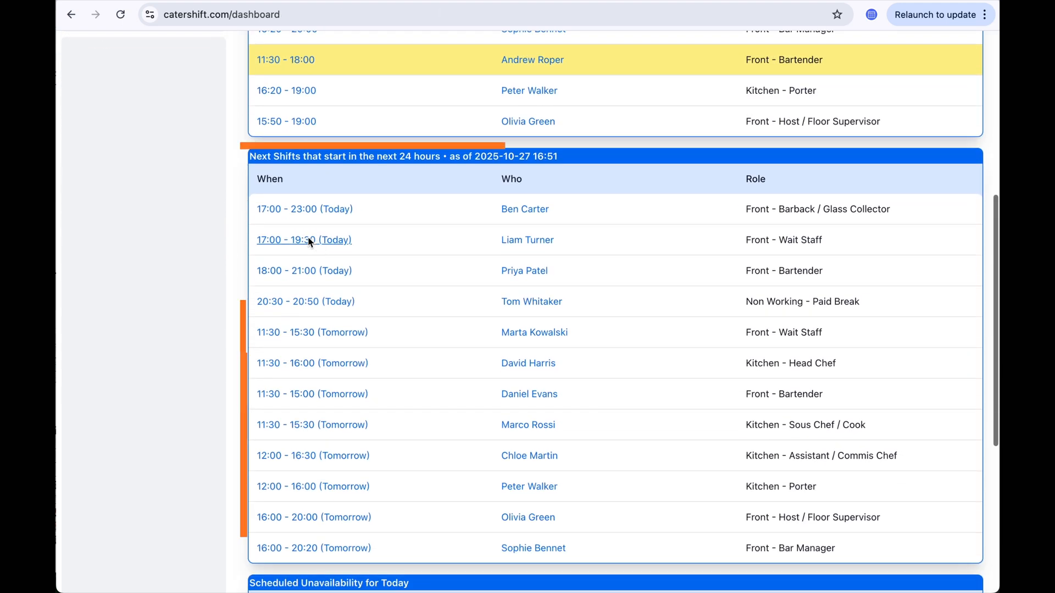
scroll(407, 189, "down", 1)
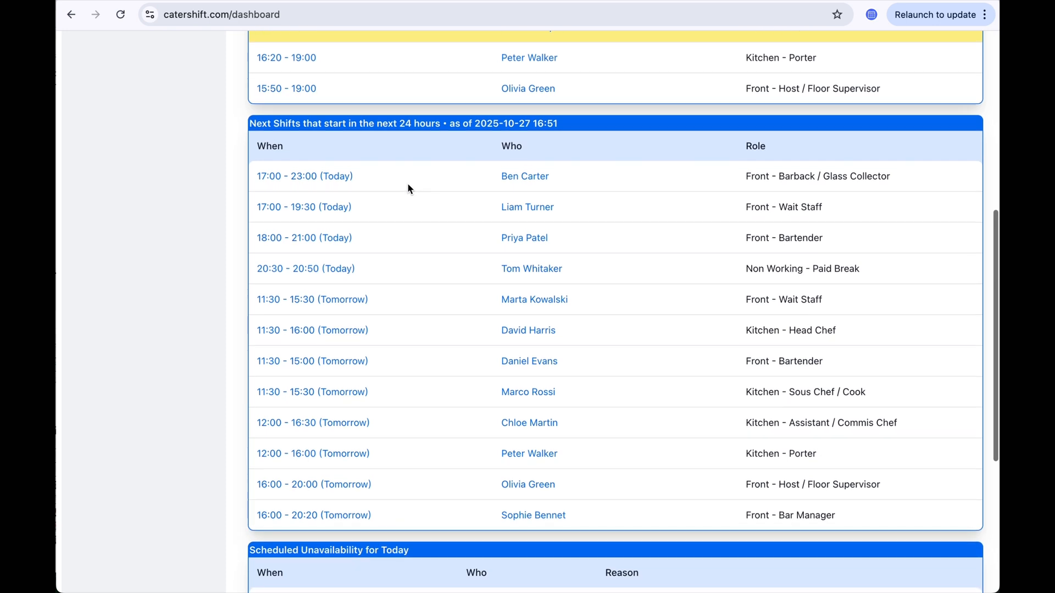
scroll(369, 184, "down", 5)
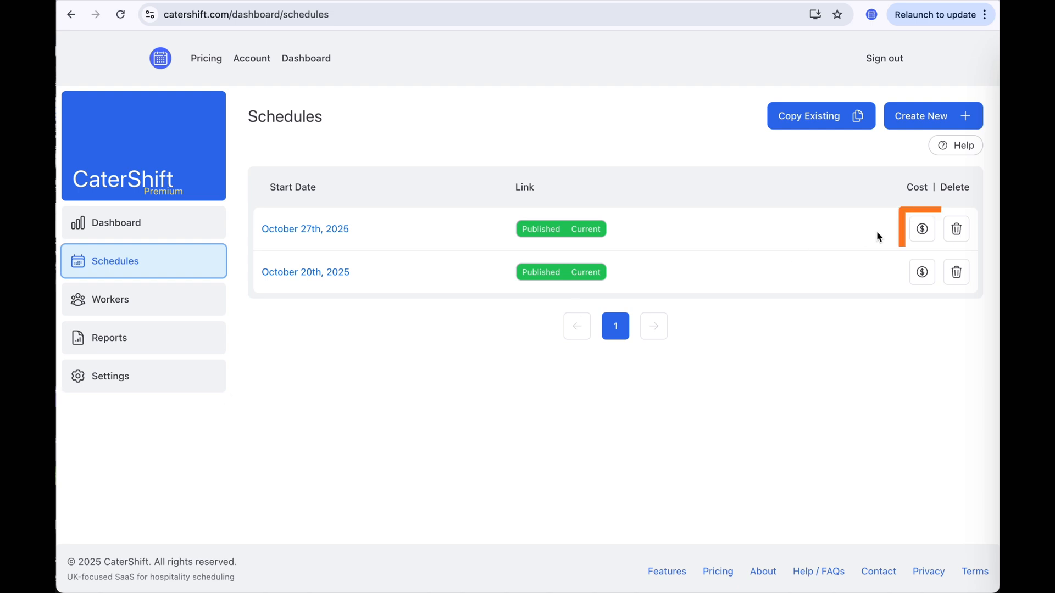
- Open the costs of the October 27th, 2025 schedule and review hours and costs by day, role and worker
left_click(922, 229)
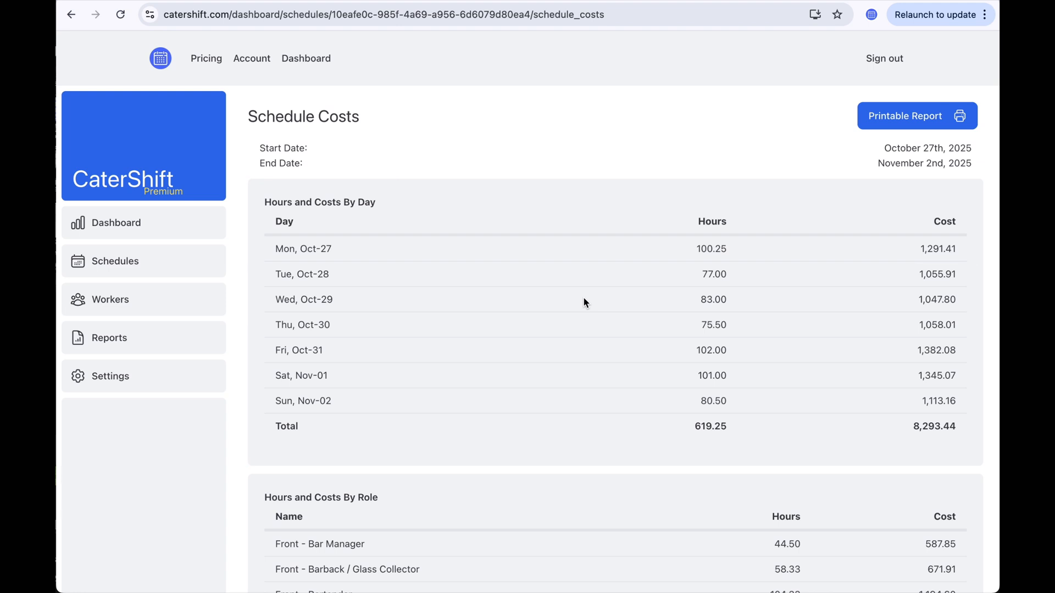
scroll(584, 298, "down", 8)
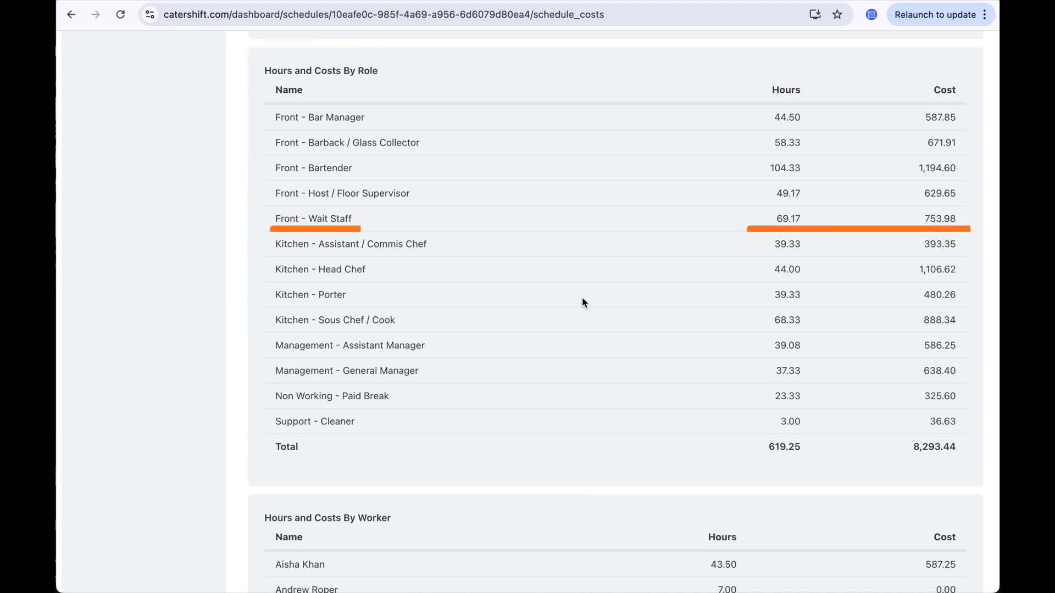
scroll(582, 298, "down", 8)
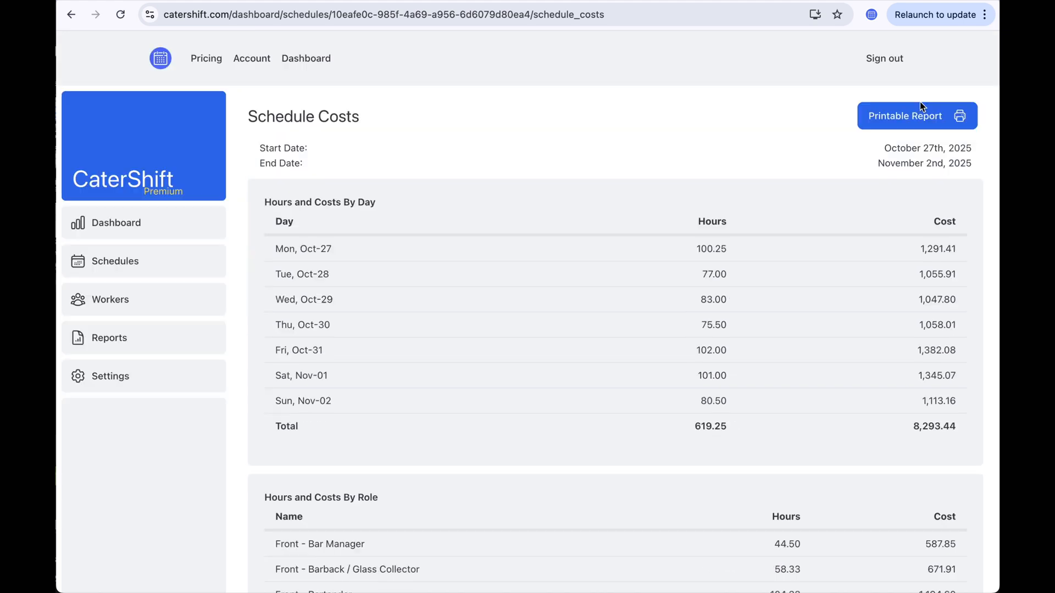
- Open the printable schedule costs report and check its print preview without printing
left_click(915, 113)
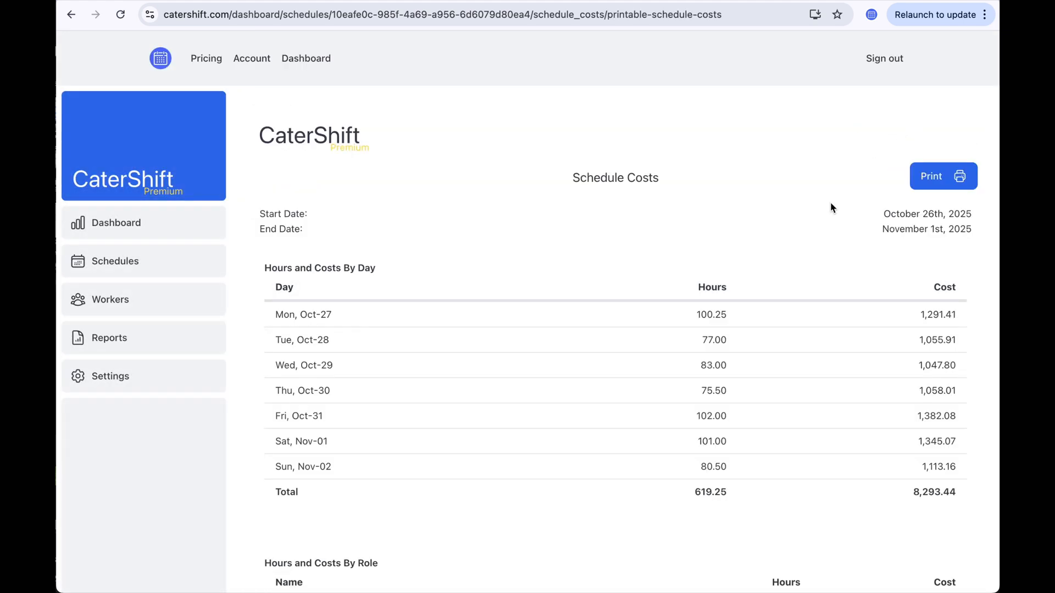
left_click(934, 177)
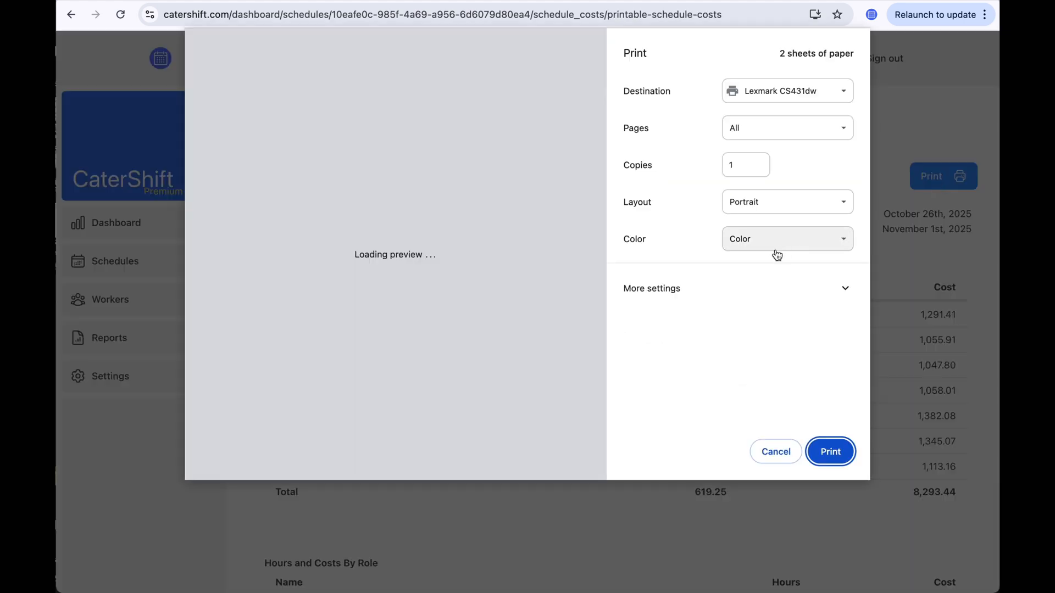
left_click(775, 454)
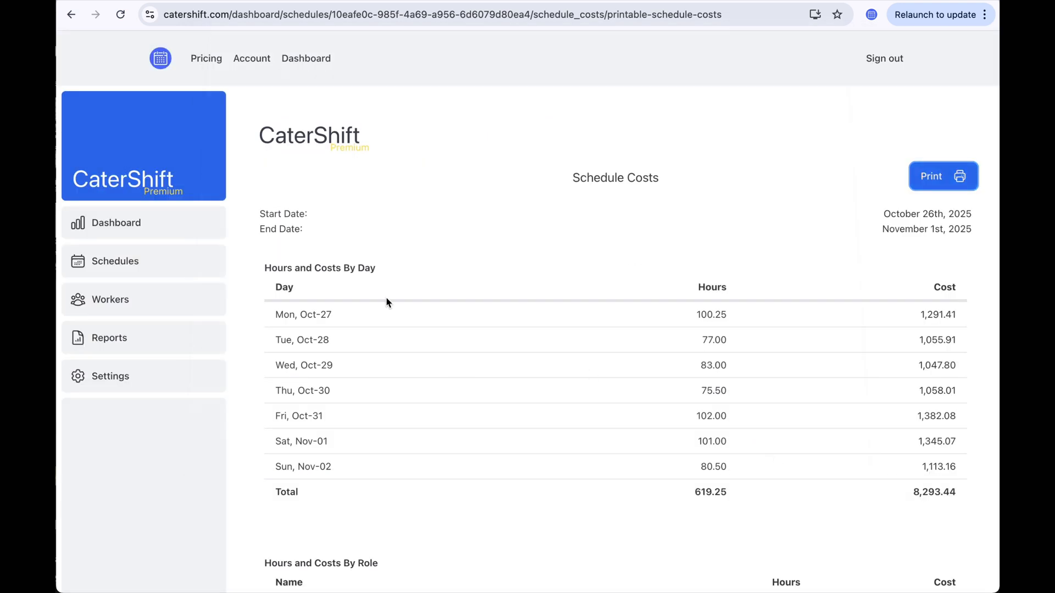
- Return to the schedules list and read its help on link statuses, copying schedules and buttons, closing the help when done
left_click(159, 260)
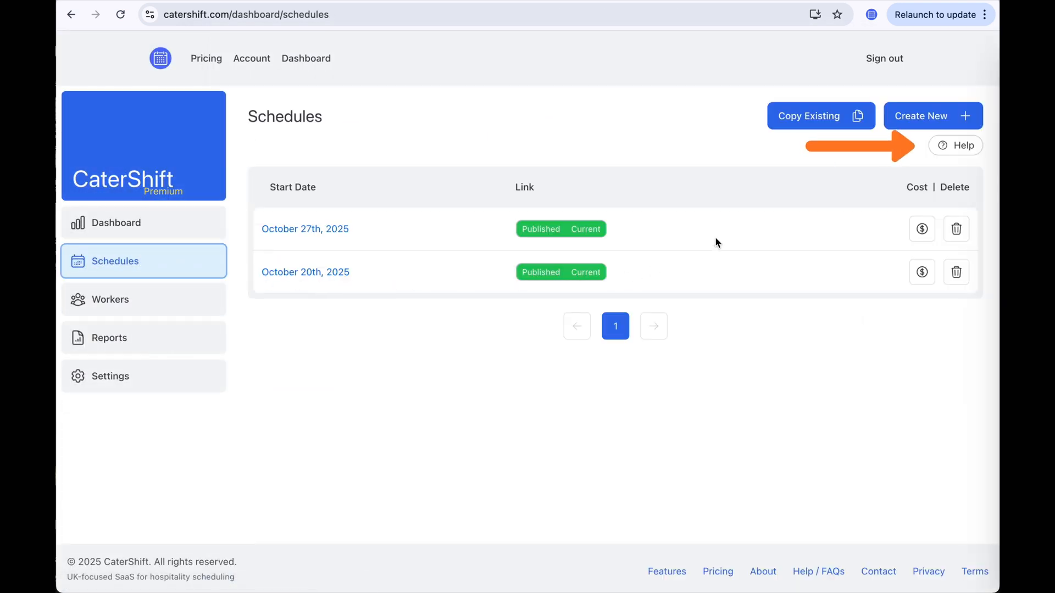
left_click(956, 152)
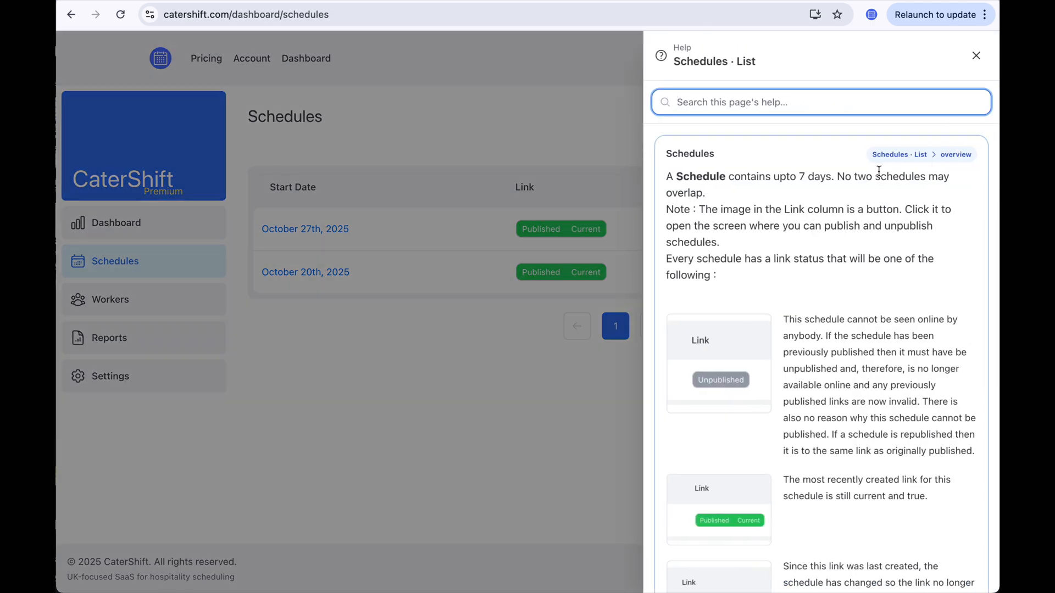
scroll(831, 224, "down", 3)
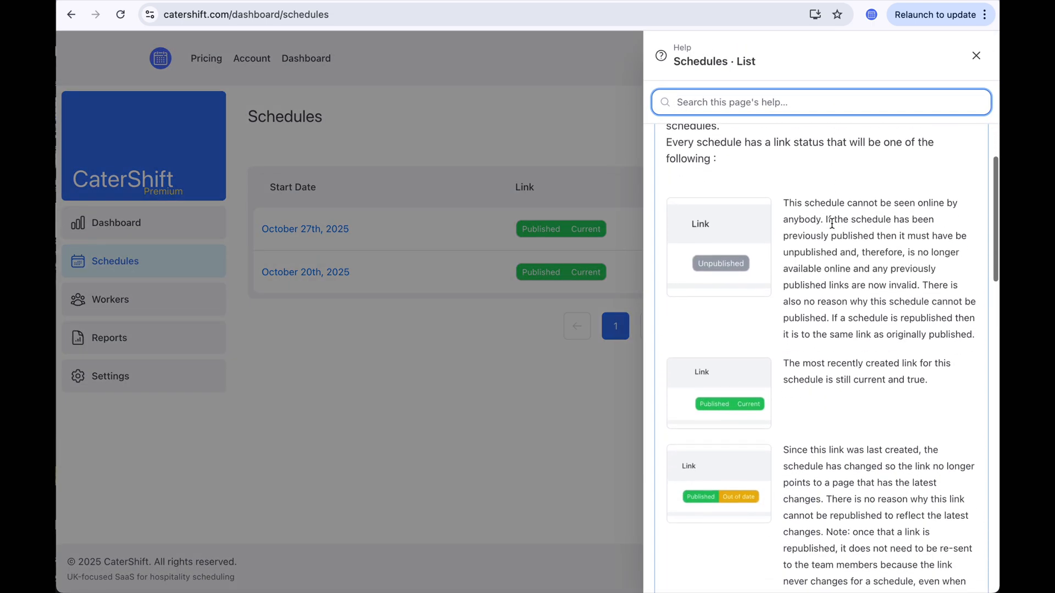
scroll(832, 224, "down", 5)
scroll(832, 223, "down", 10)
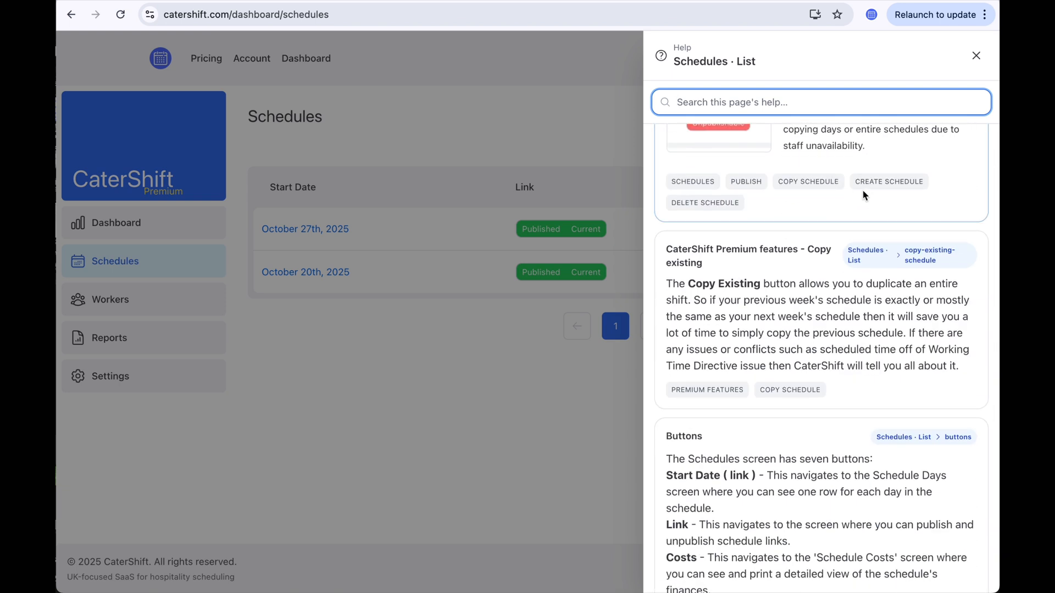
left_click(522, 167)
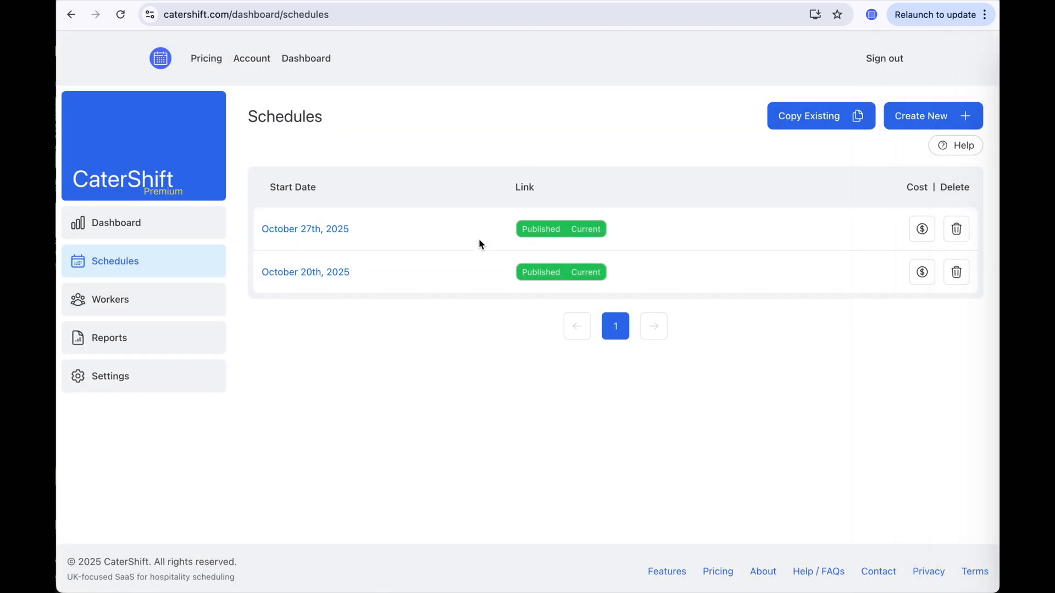
- Open the 2025-10-27 Monday roles within the October 27th, 2025 schedule
left_click(305, 231)
scroll(306, 235, "down", 1)
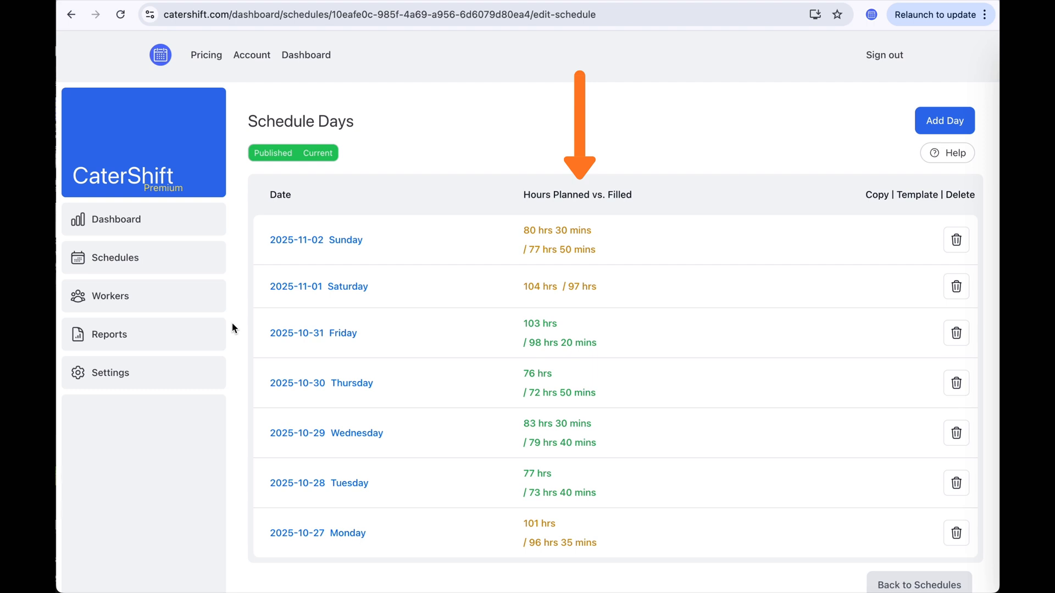
left_click(340, 534)
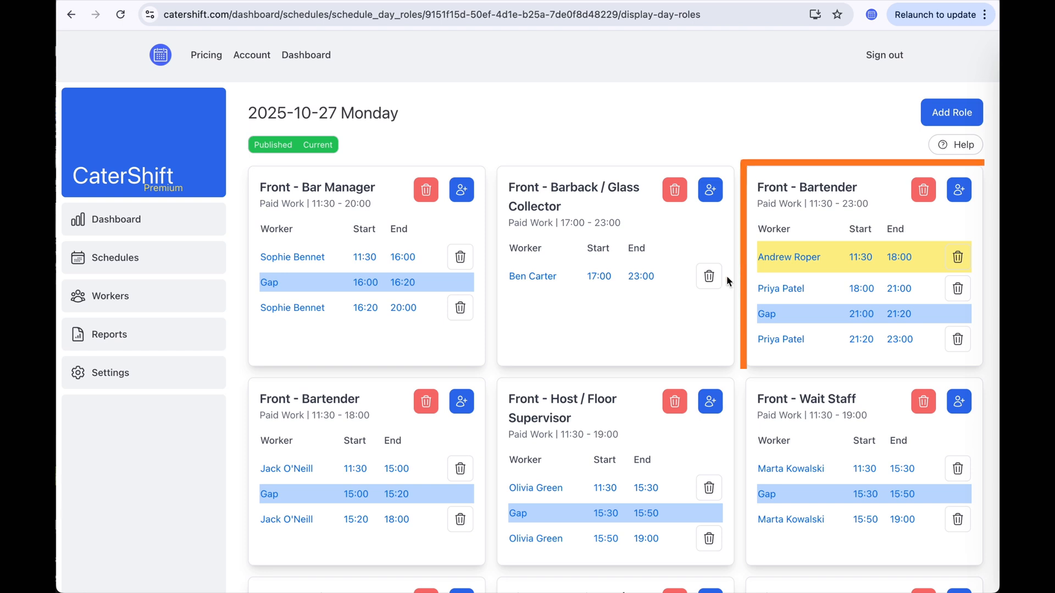
- Set the start time of the 11:30–18:00 worker in the 11:30–23:00 Front - Bartender role to 12:00 and save
left_click(862, 257)
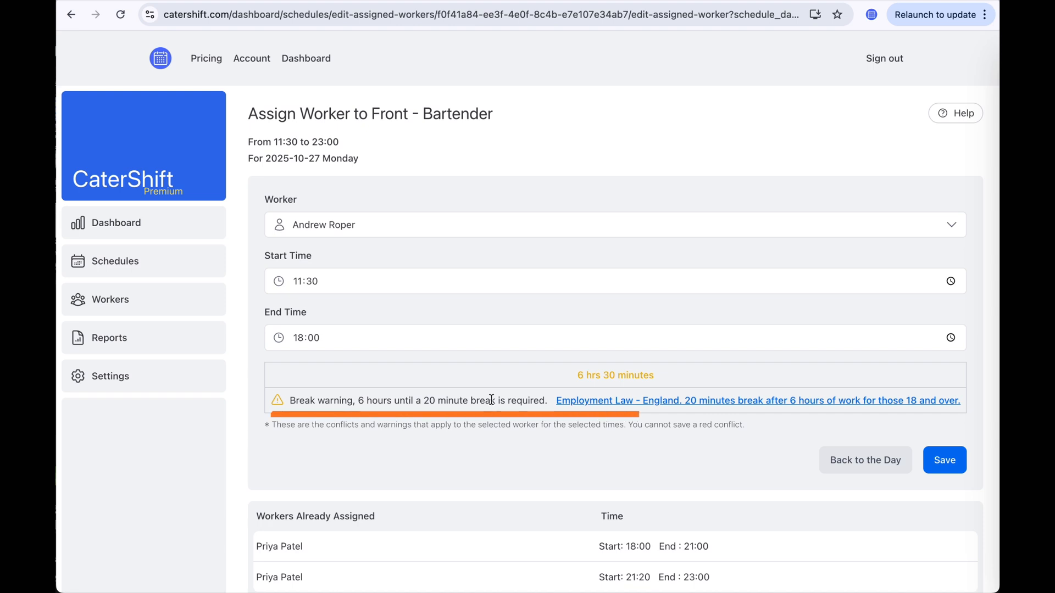
left_click(297, 280)
type("12:")
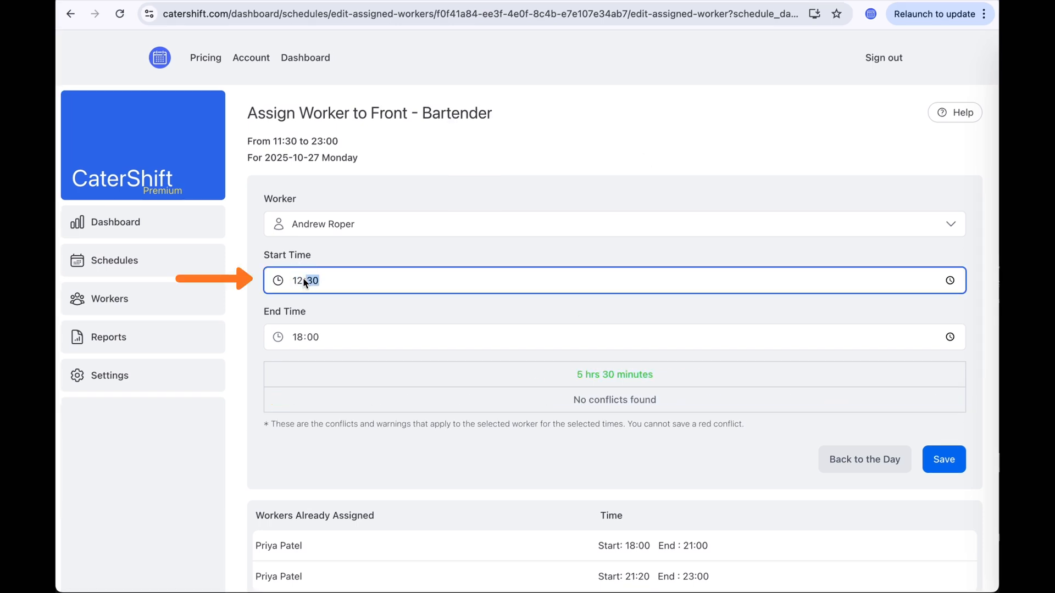
type("00")
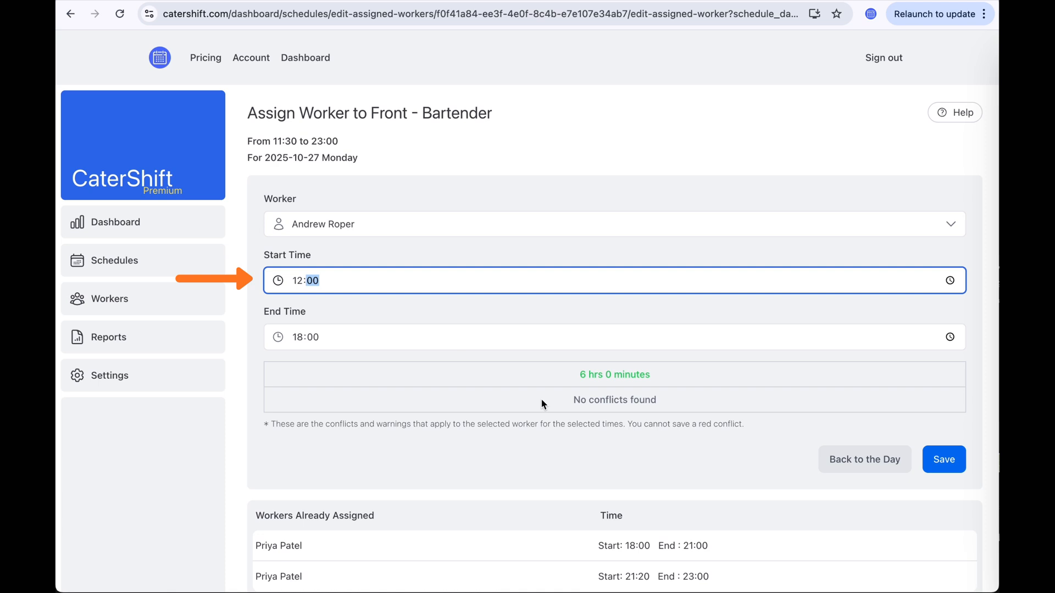
left_click(941, 463)
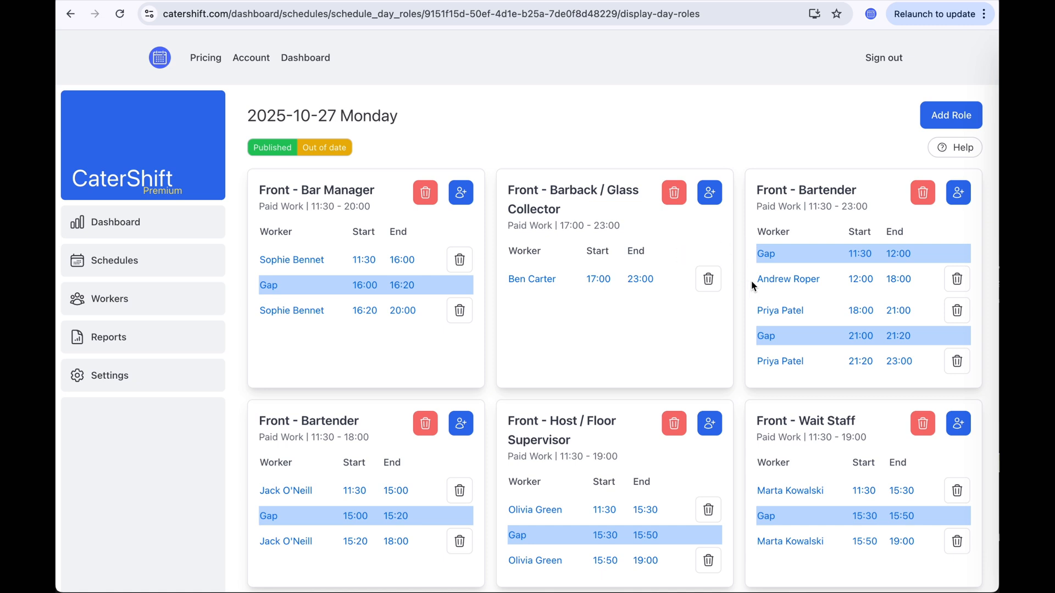
- Try assigning the first red-marked Bartender - Expert to the 11:30–12:00 Front - Bartender gap, and leave without saving
left_click(765, 253)
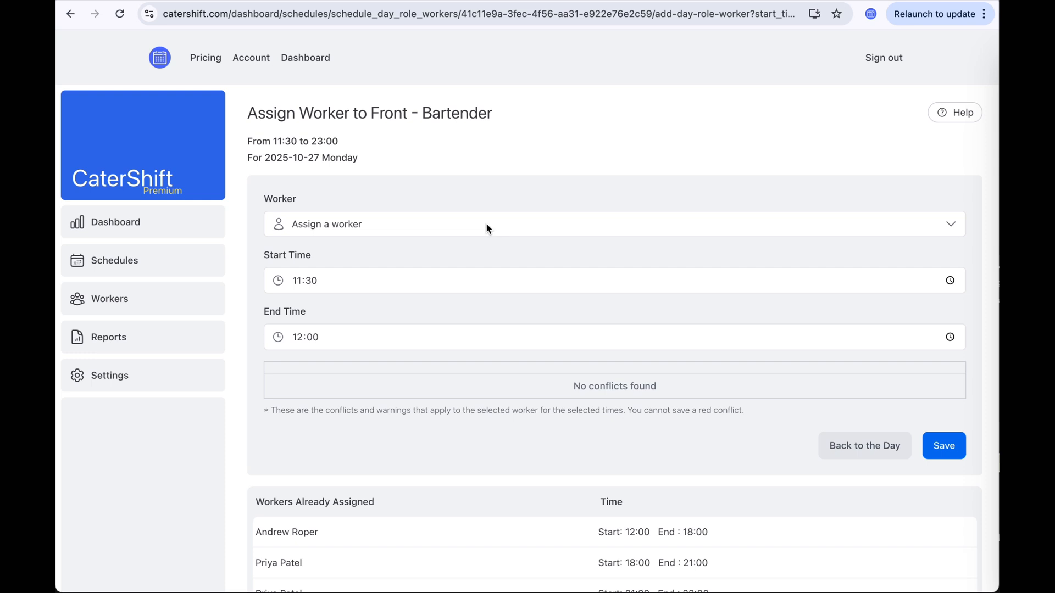
left_click(486, 228)
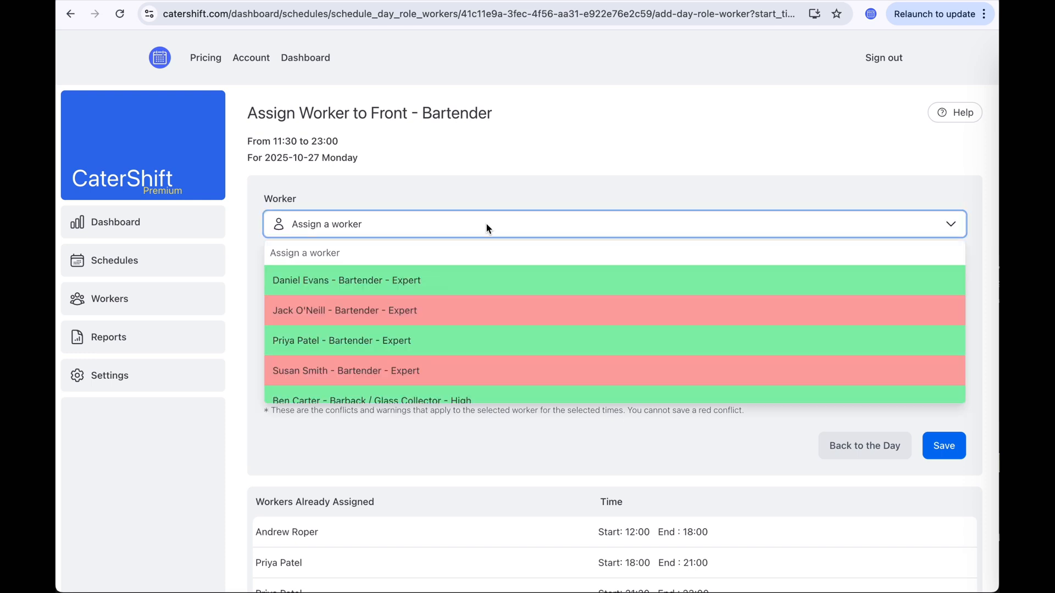
scroll(490, 286, "down", 2)
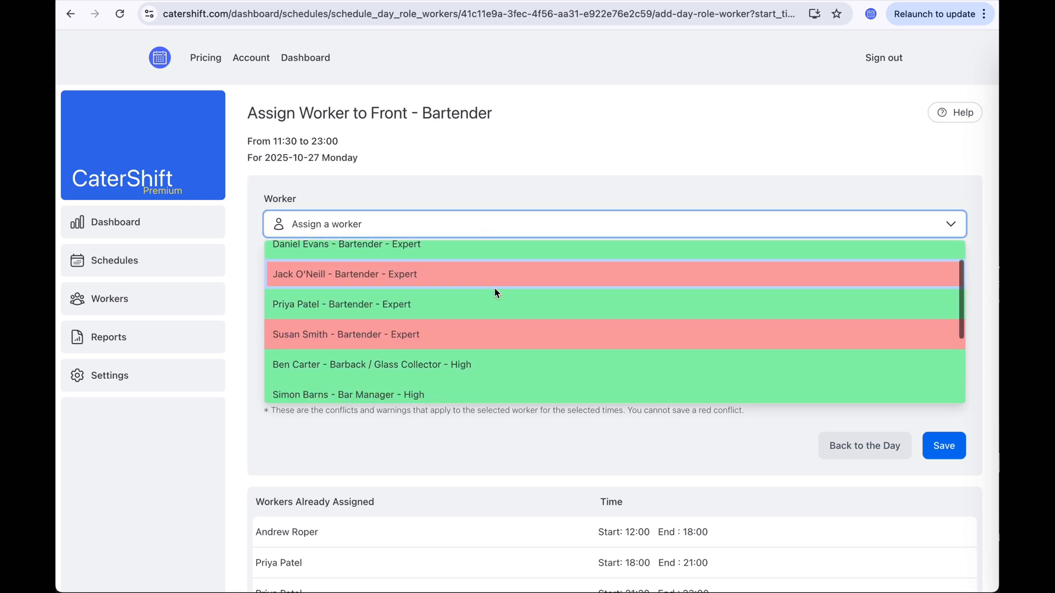
scroll(493, 299, "down", 4)
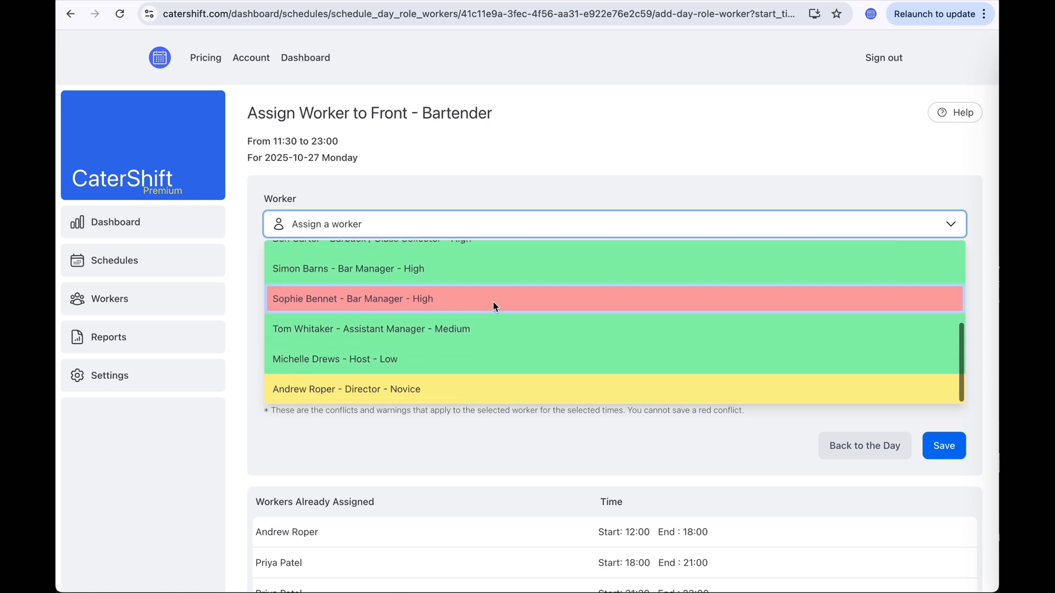
scroll(494, 306, "up", 6)
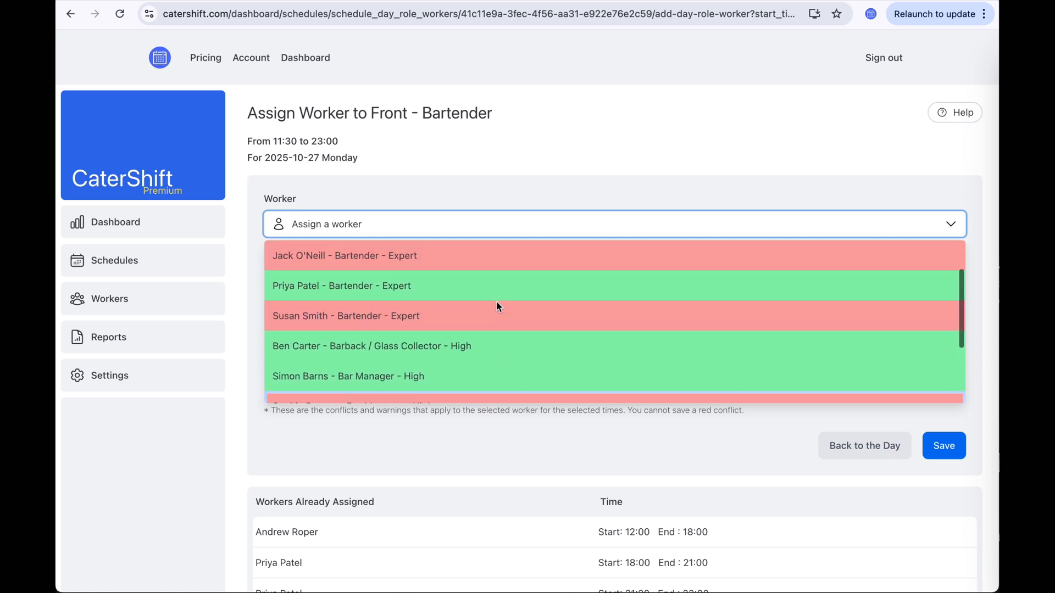
scroll(498, 308, "up", 1)
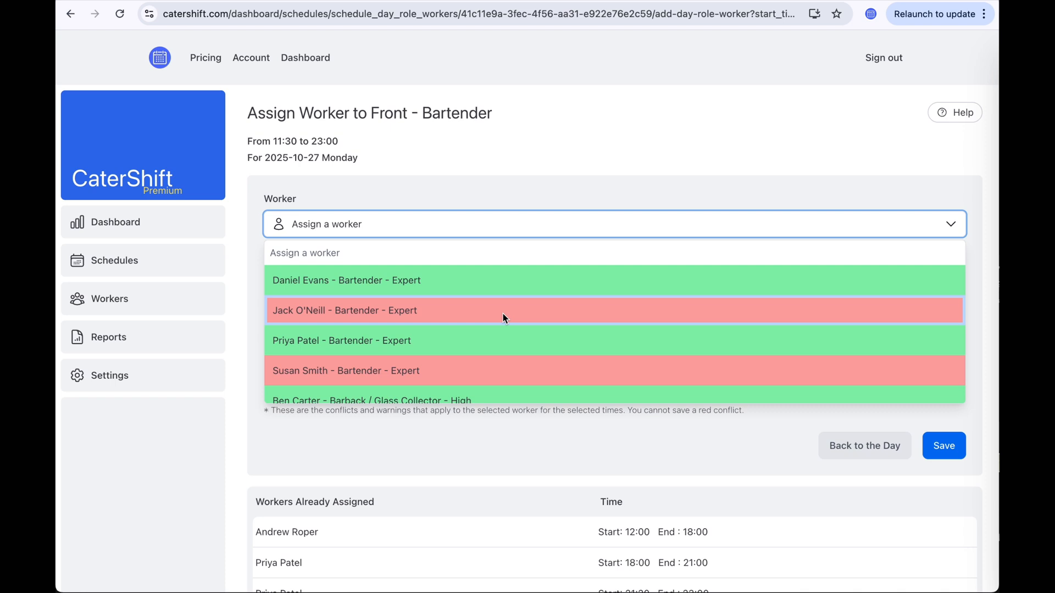
left_click(473, 317)
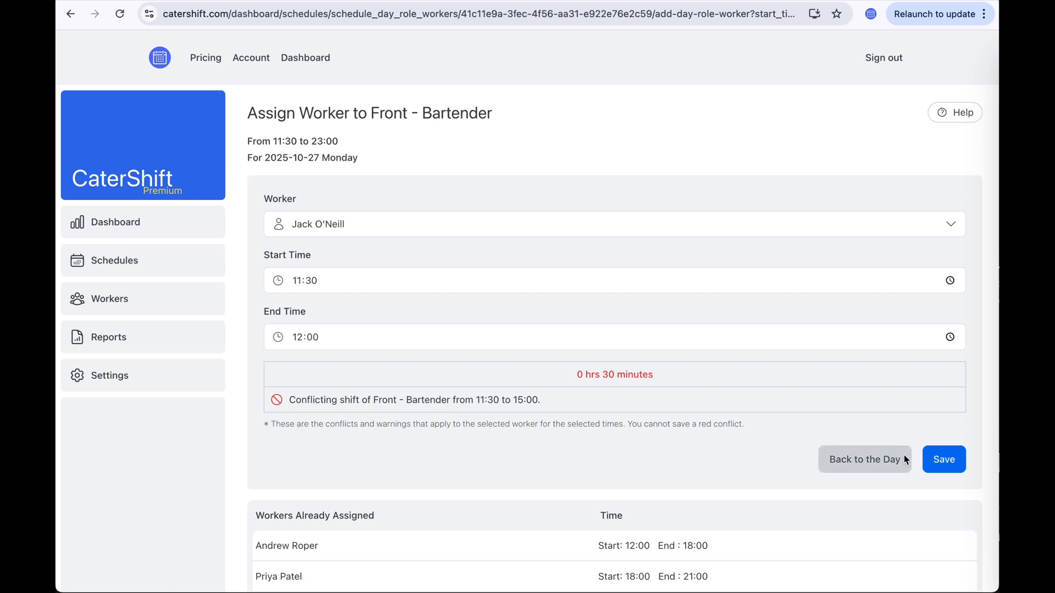
left_click(858, 461)
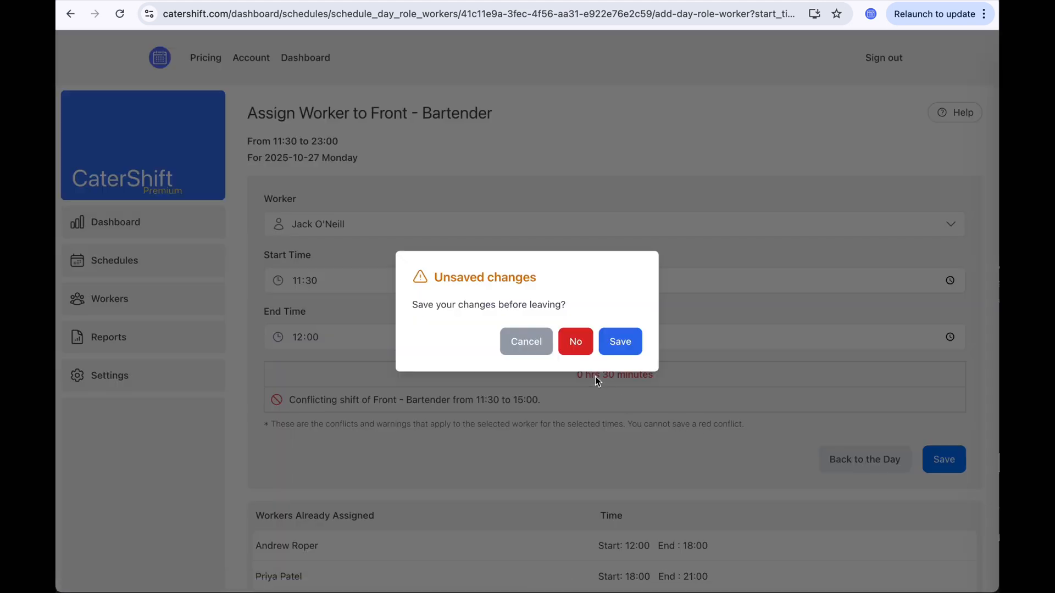
left_click(573, 346)
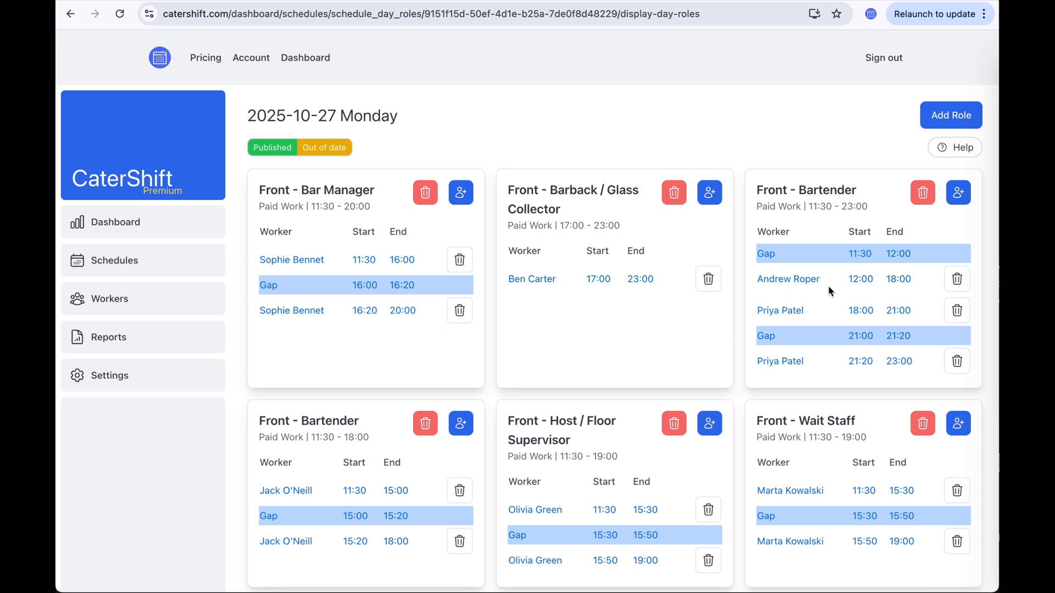
- Assign the Director - Novice worker to the 11:30–12:00 Front - Bartender gap with end time 11:40, and save
left_click(855, 256)
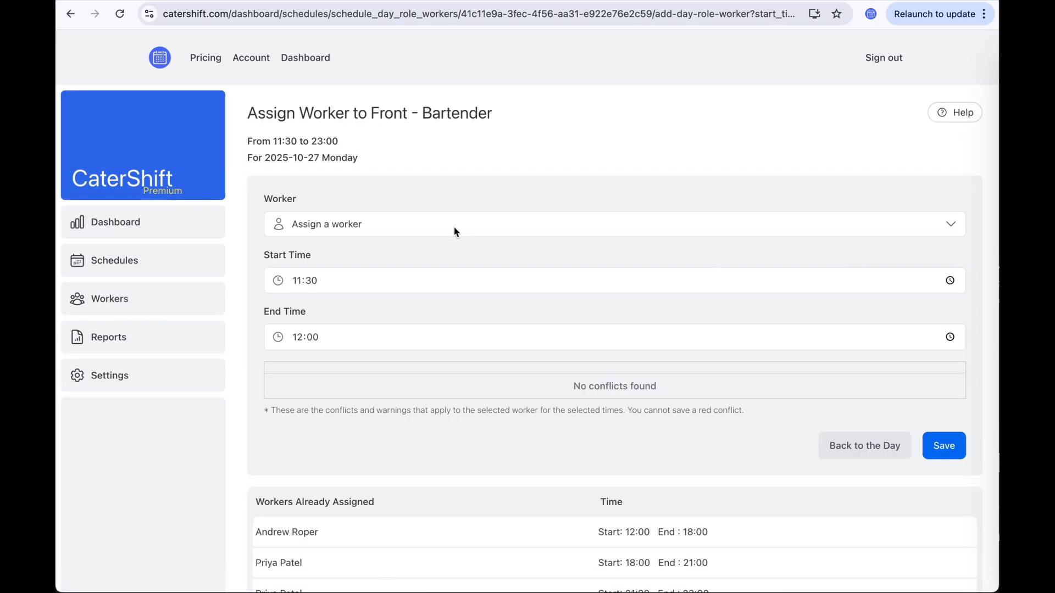
left_click(451, 224)
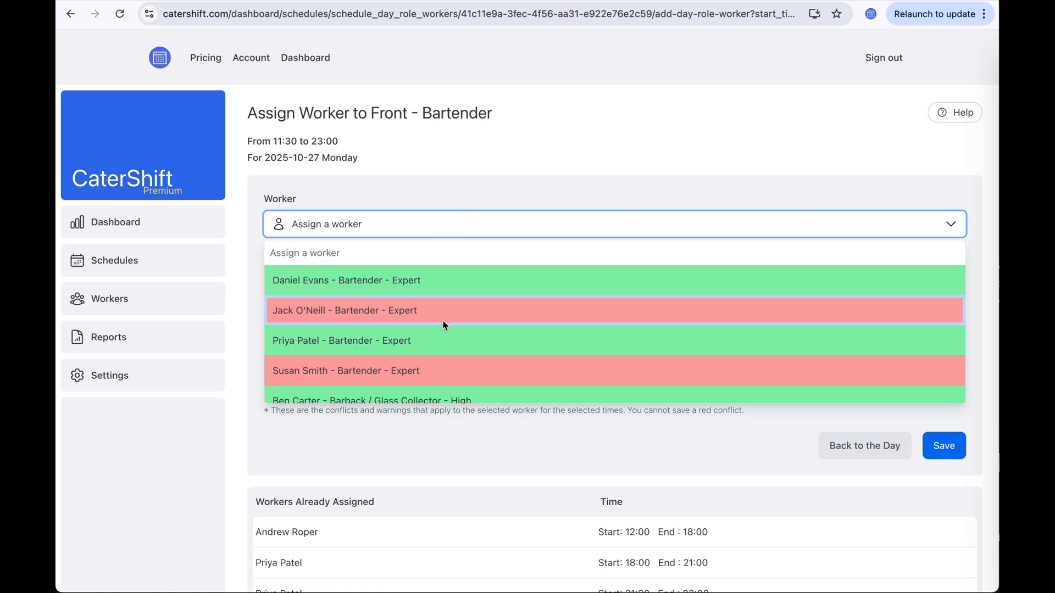
scroll(445, 325, "down", 3)
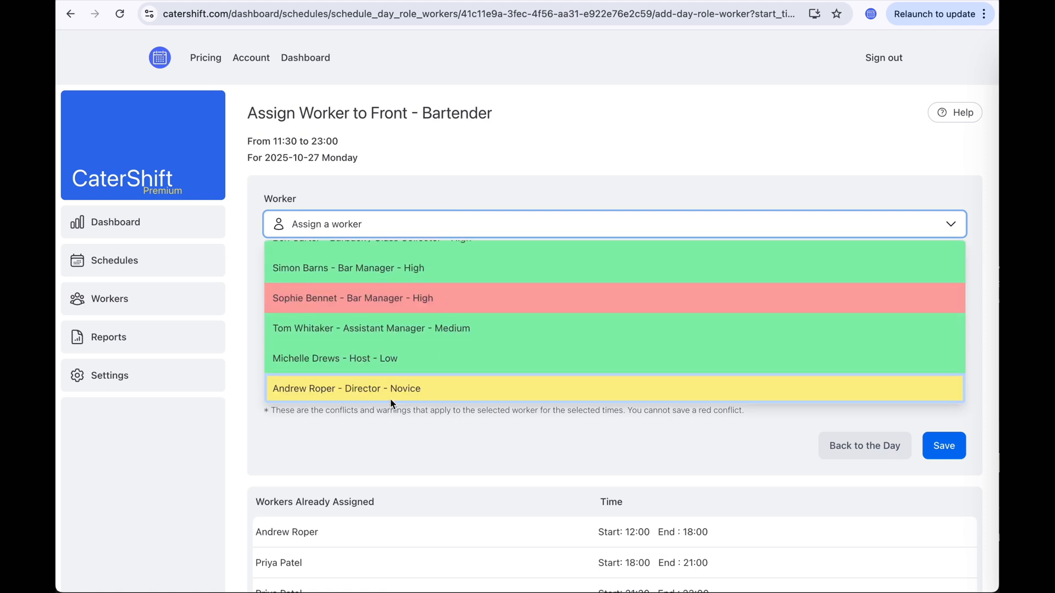
left_click(419, 393)
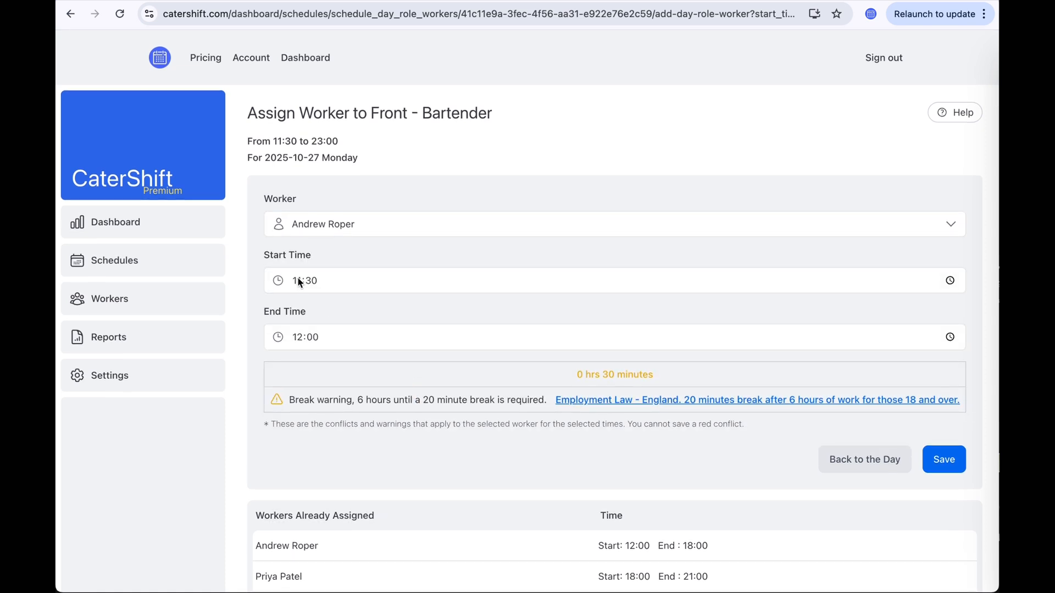
left_click(302, 343)
type("1104")
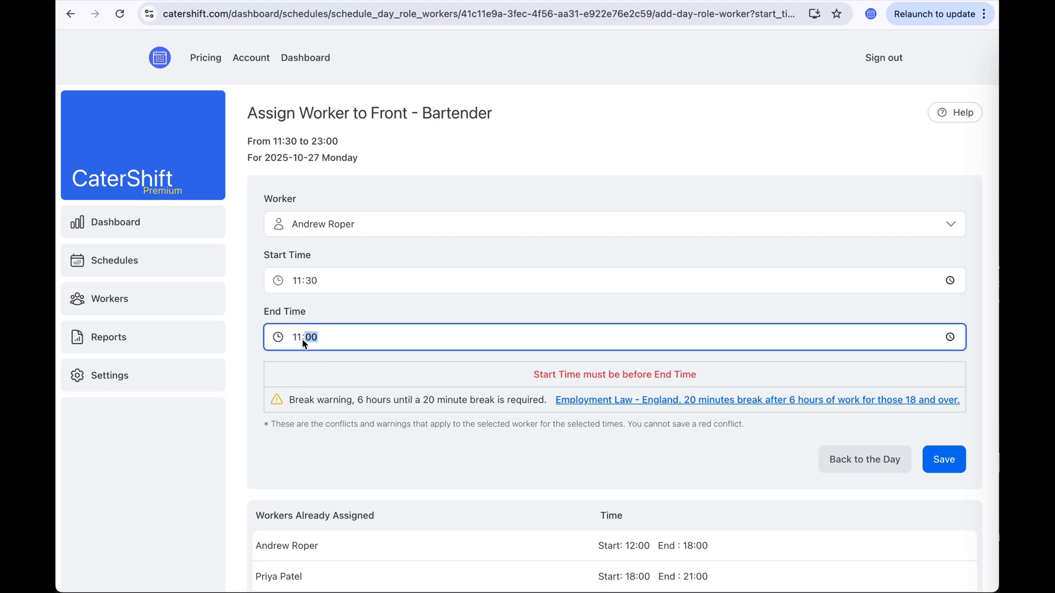
type("40")
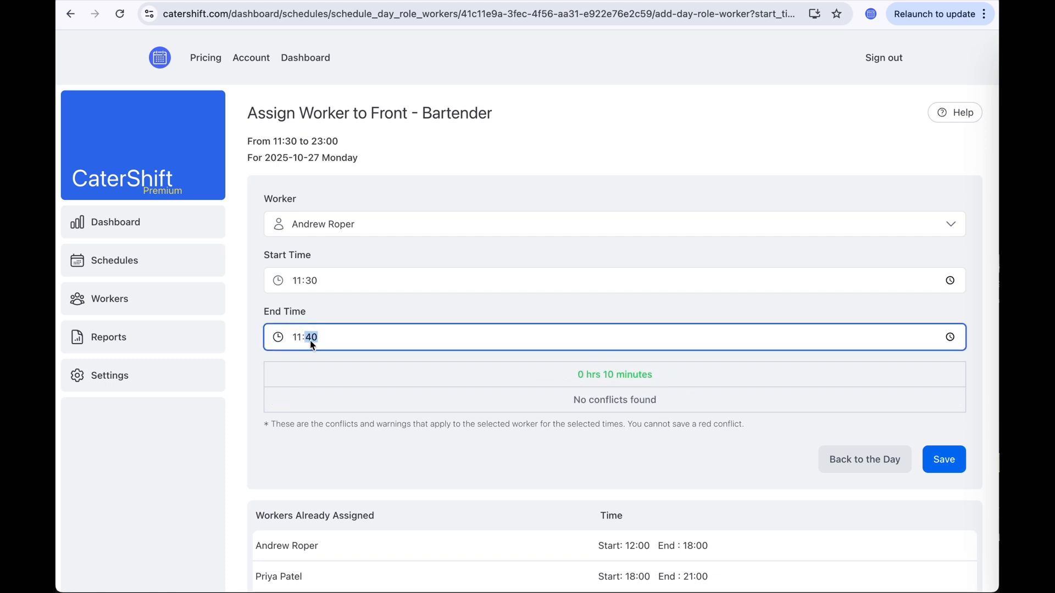
left_click(949, 462)
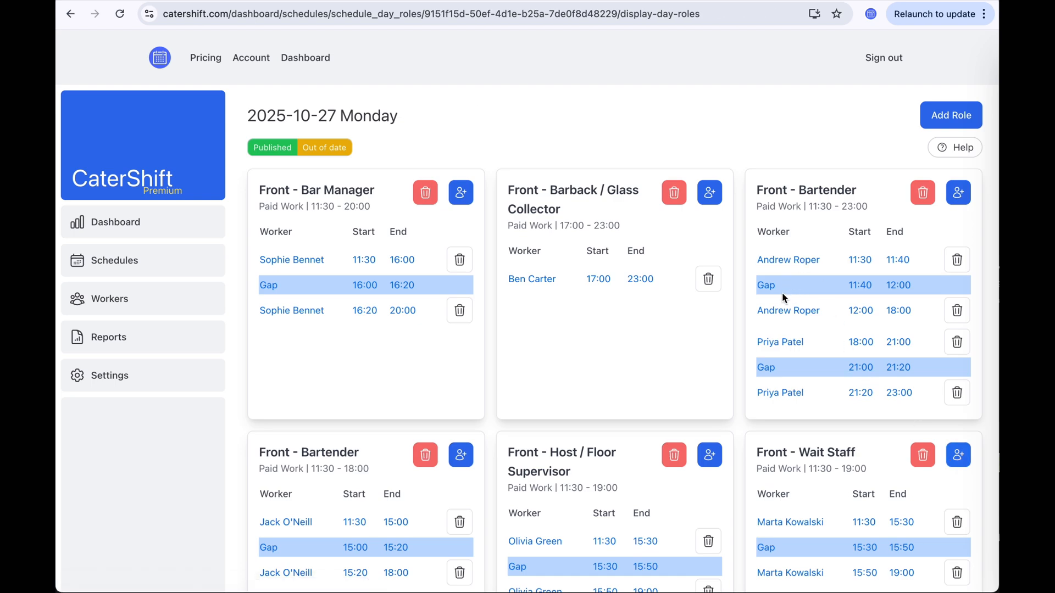
- Quick-add a paid break for the Director's 11:40–12:00 gap on 2025-10-27 Monday
scroll(558, 280, "down", 15)
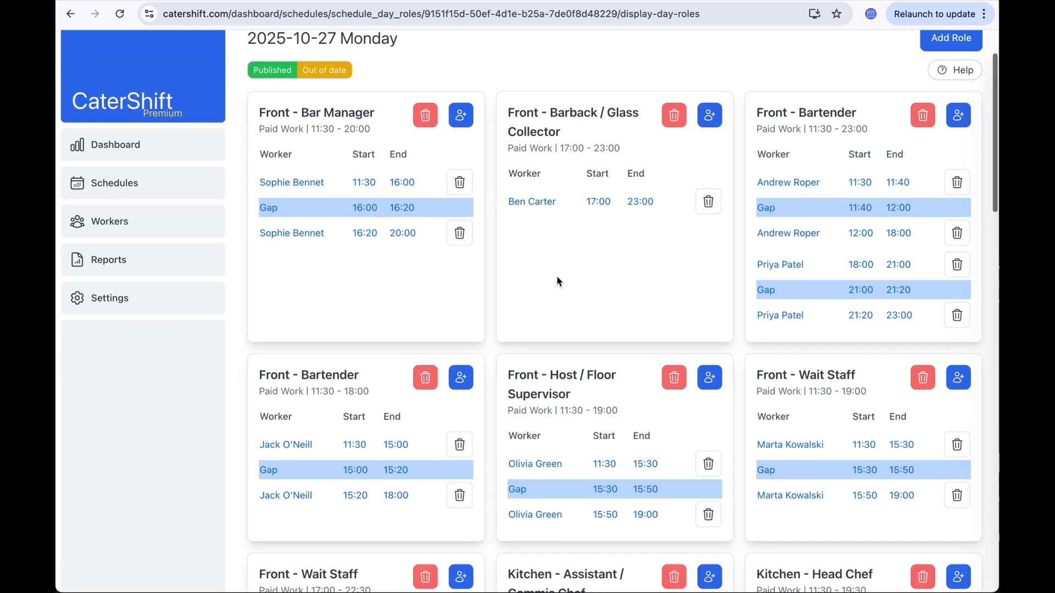
scroll(555, 280, "down", 4)
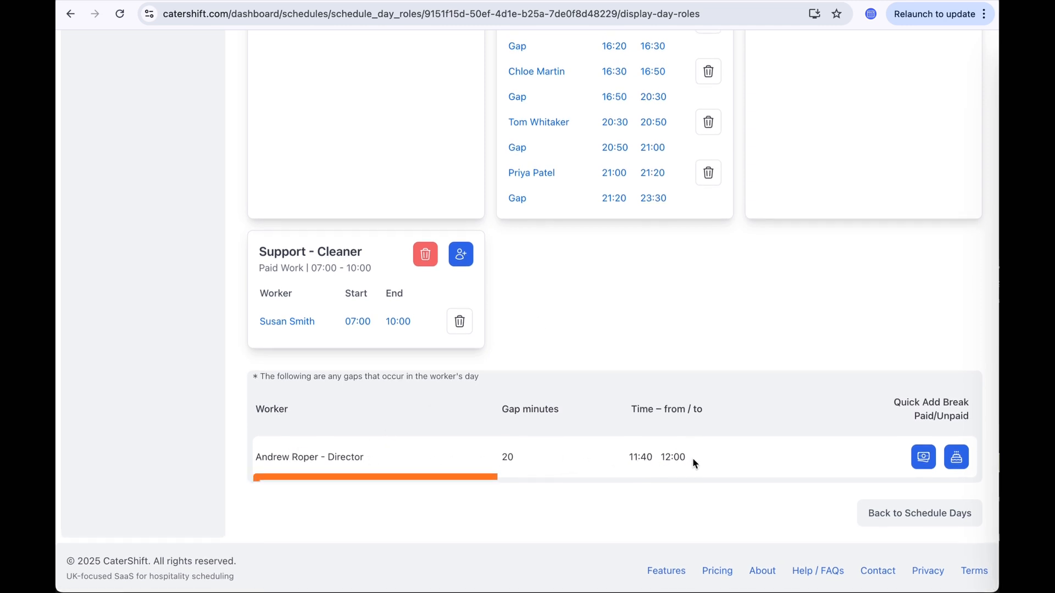
left_click(923, 457)
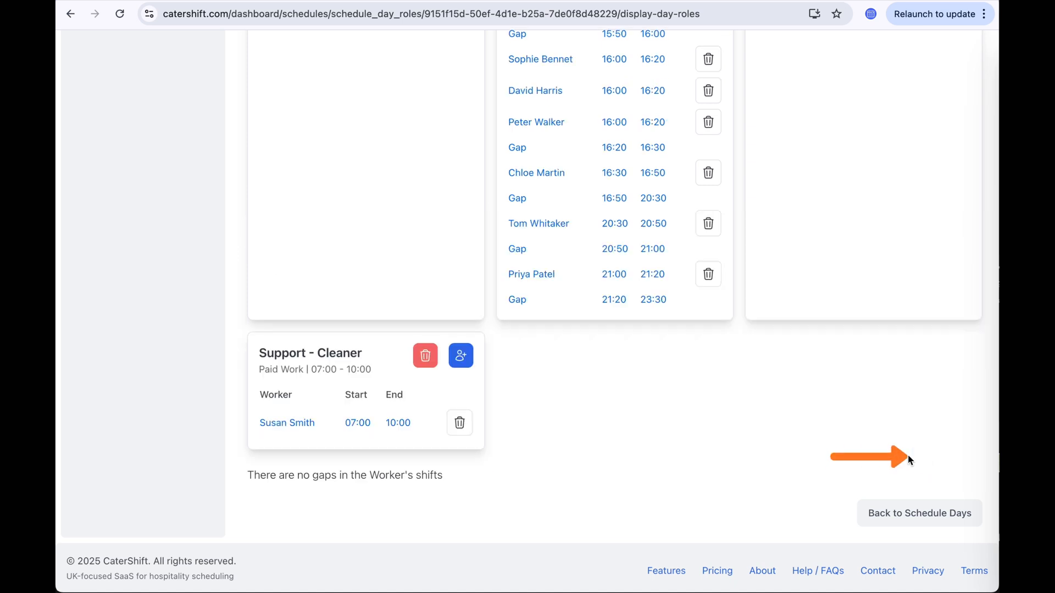
- Assign the first green-marked Bartender - Expert to the 11:40–12:00 gap in the 11:30–23:00 Front - Bartender role, and save
scroll(738, 410, "up", 5)
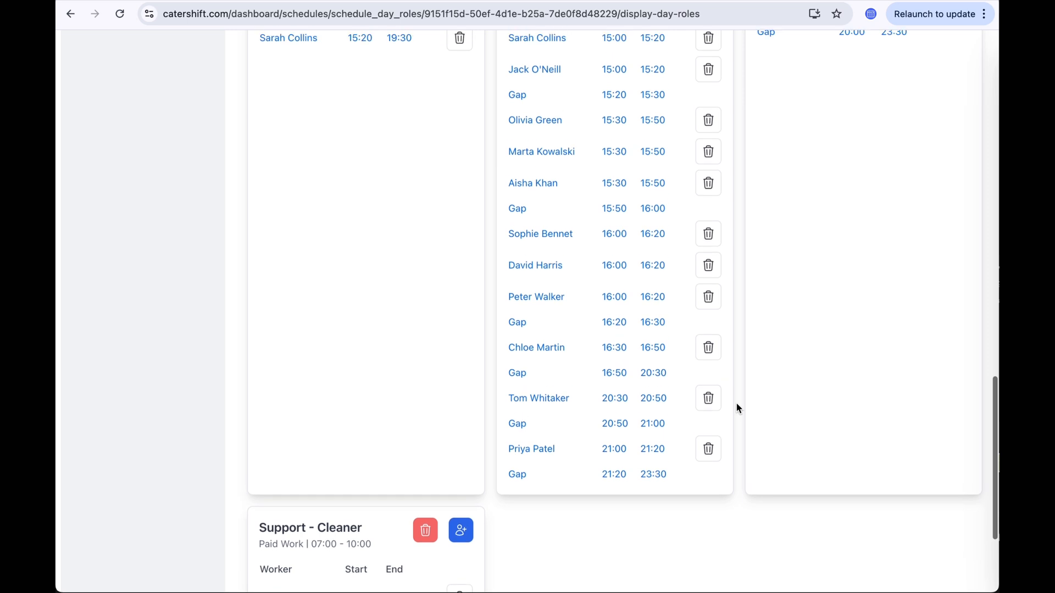
scroll(736, 407, "up", 10)
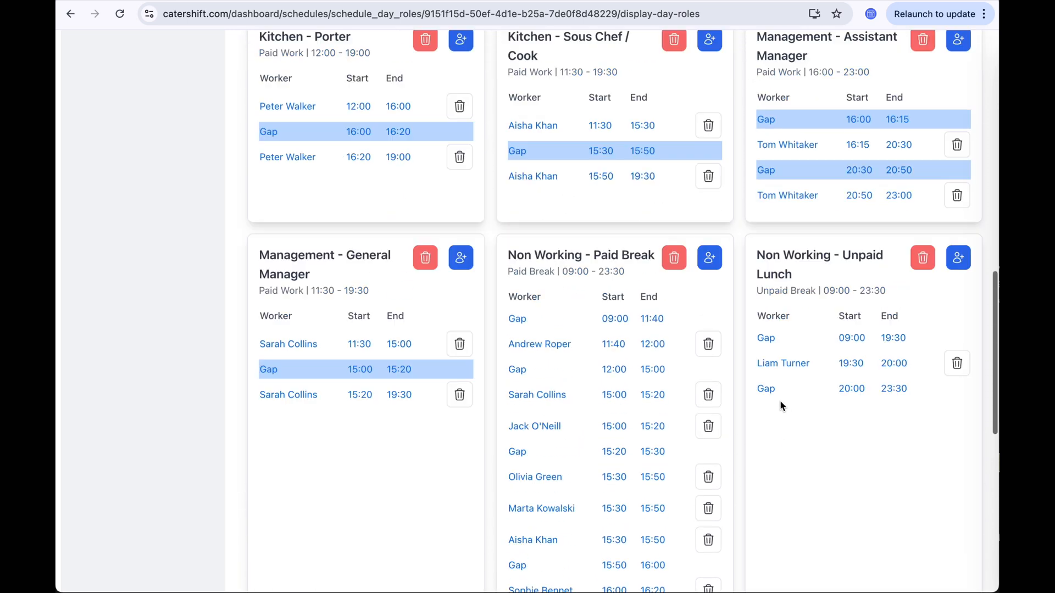
scroll(786, 396, "up", 3)
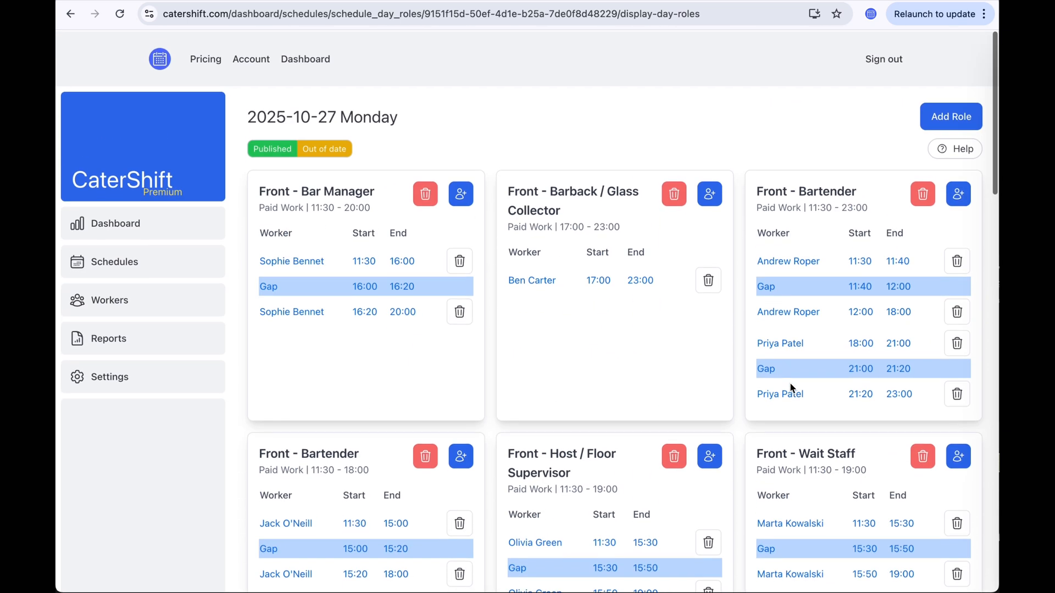
left_click(860, 286)
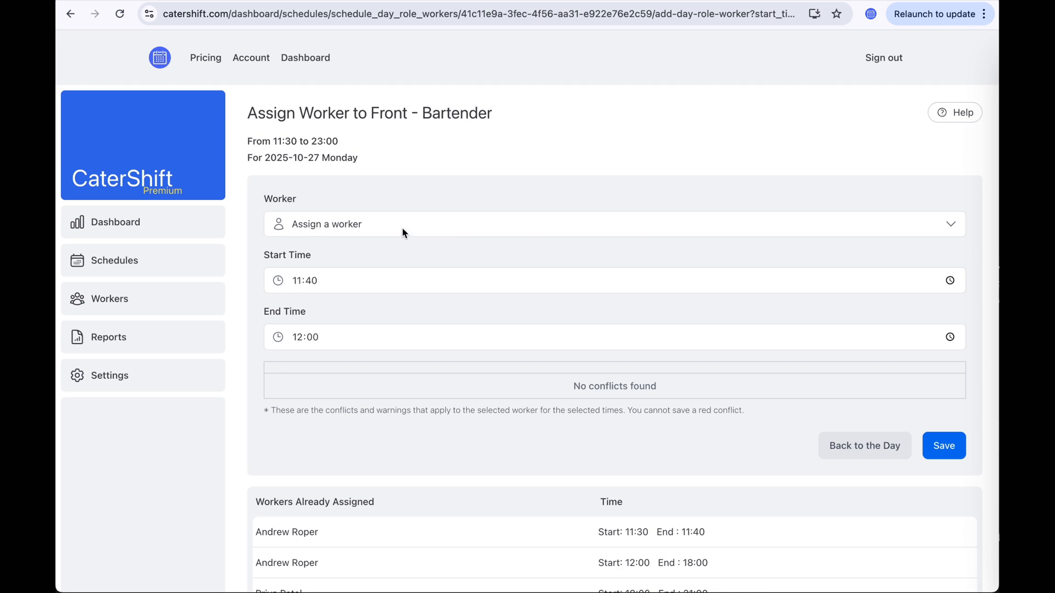
left_click(397, 225)
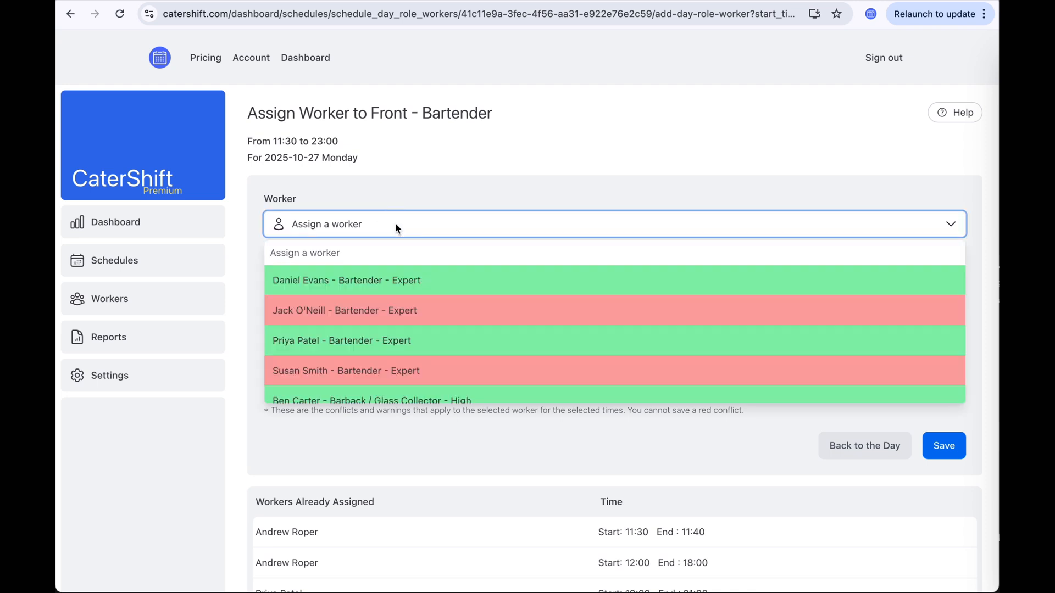
left_click(352, 282)
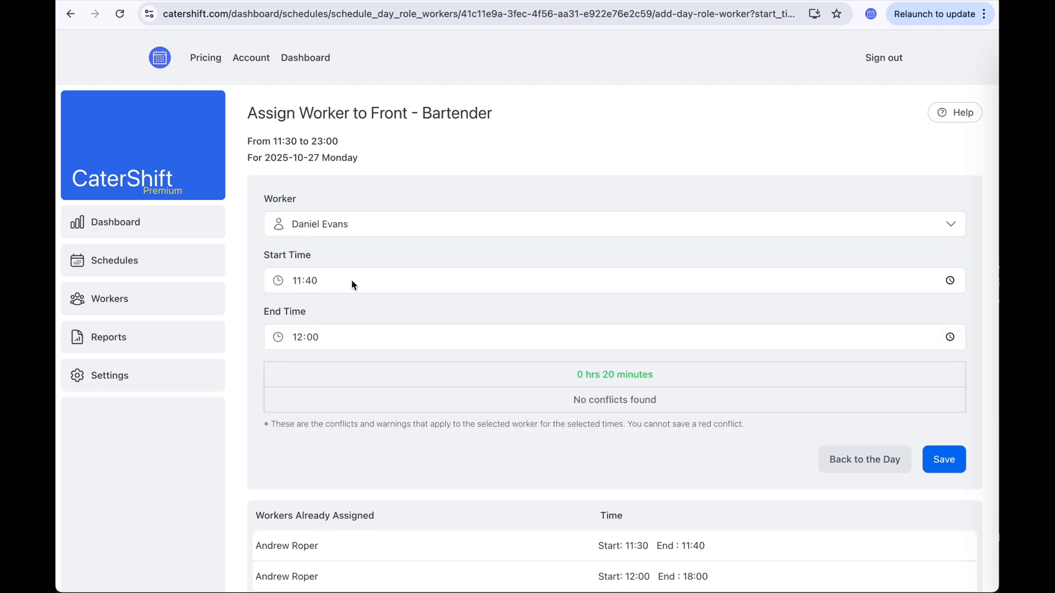
left_click(940, 460)
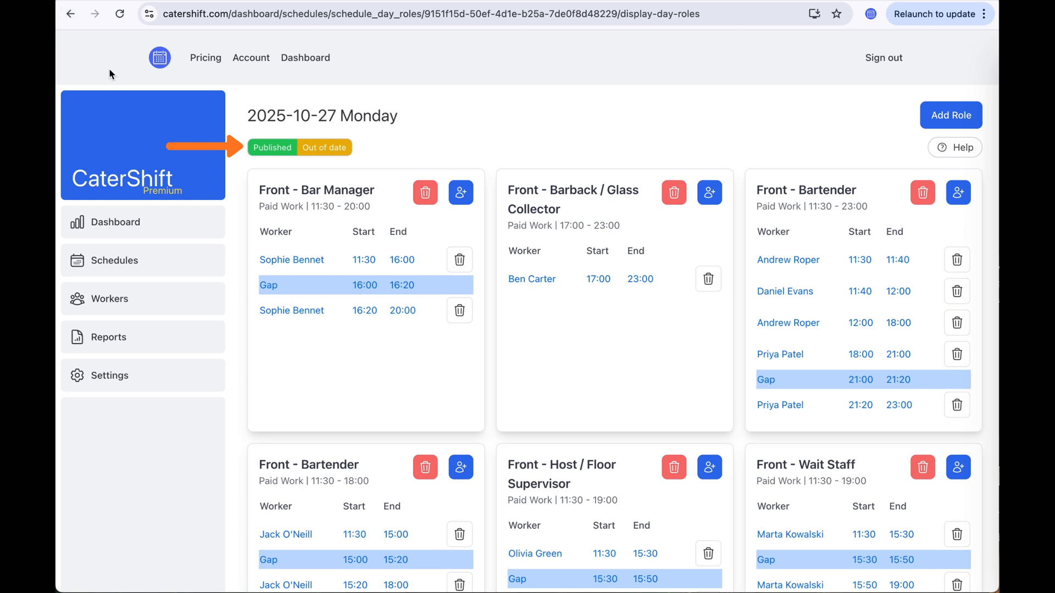
- Return to the schedules list and publish the latest changes of the October 27th, 2025 schedule
left_click(71, 16)
left_click(933, 516)
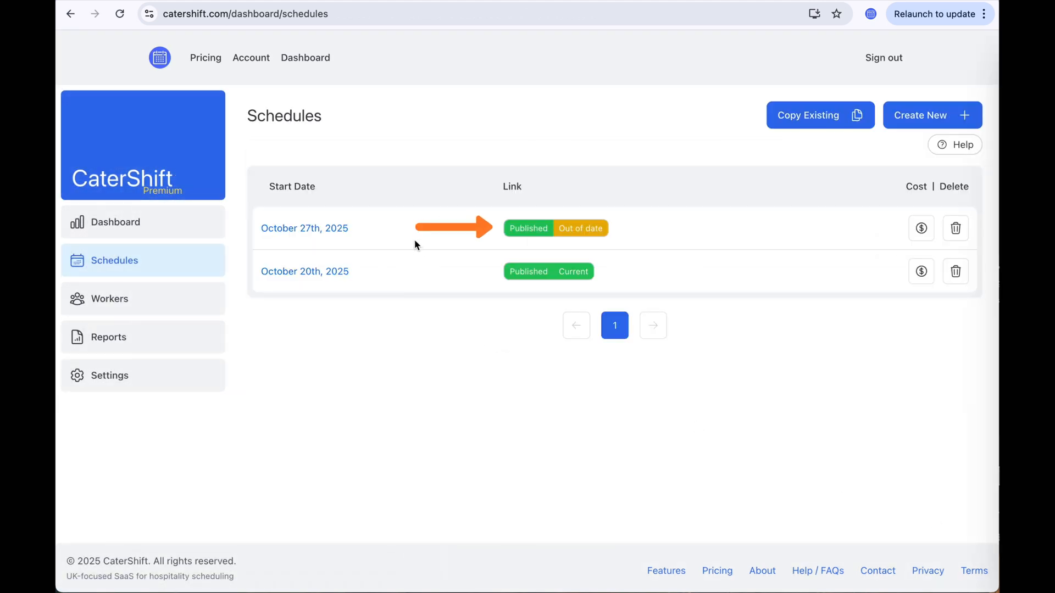
left_click(559, 228)
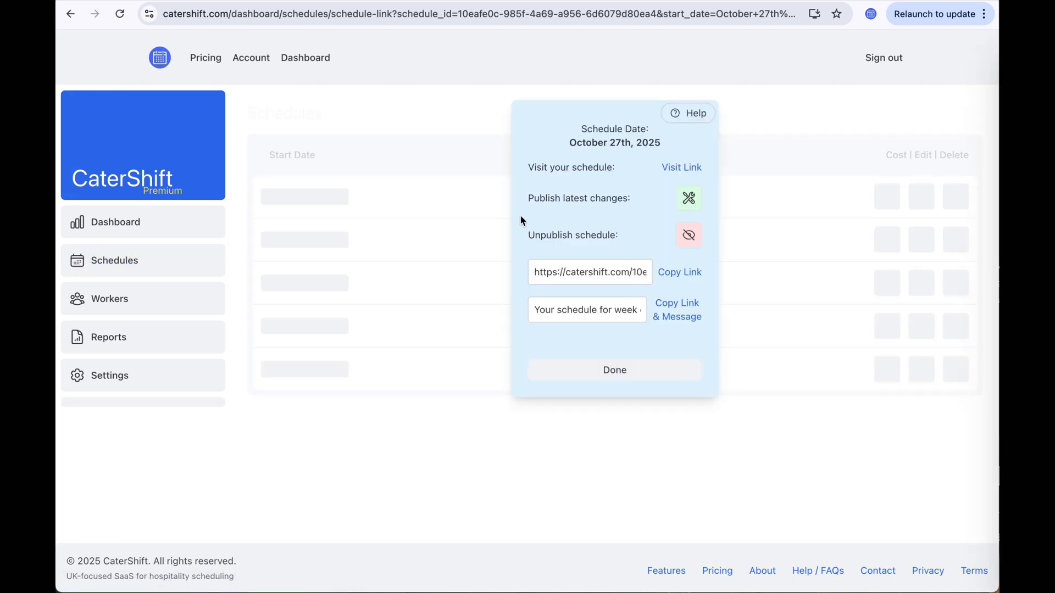
left_click(696, 197)
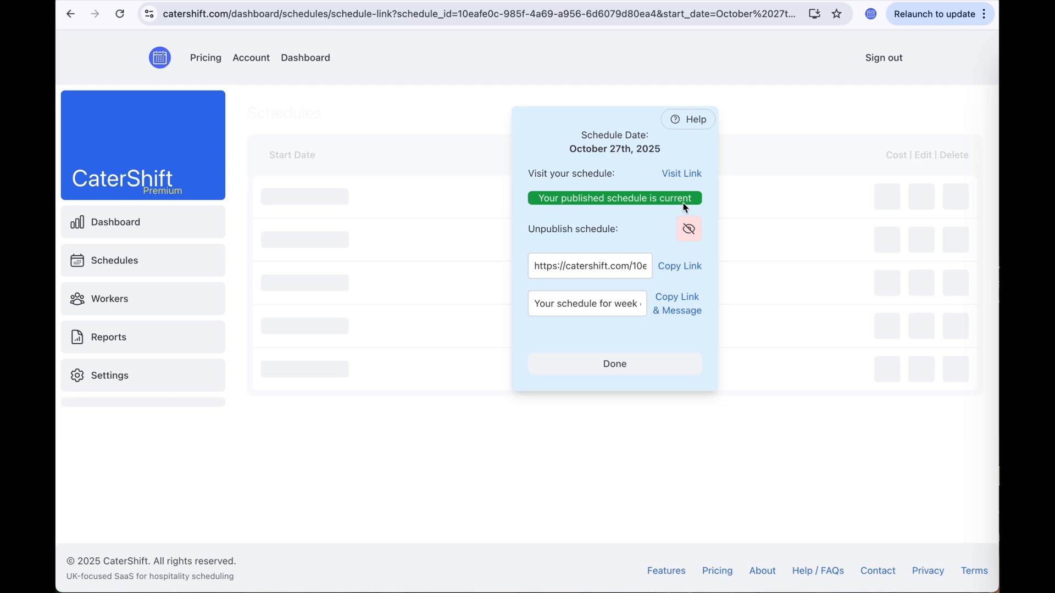
- Copy the schedule's link and message into an iMessage, and search the published schedule on the phone by worker name
left_click(668, 315)
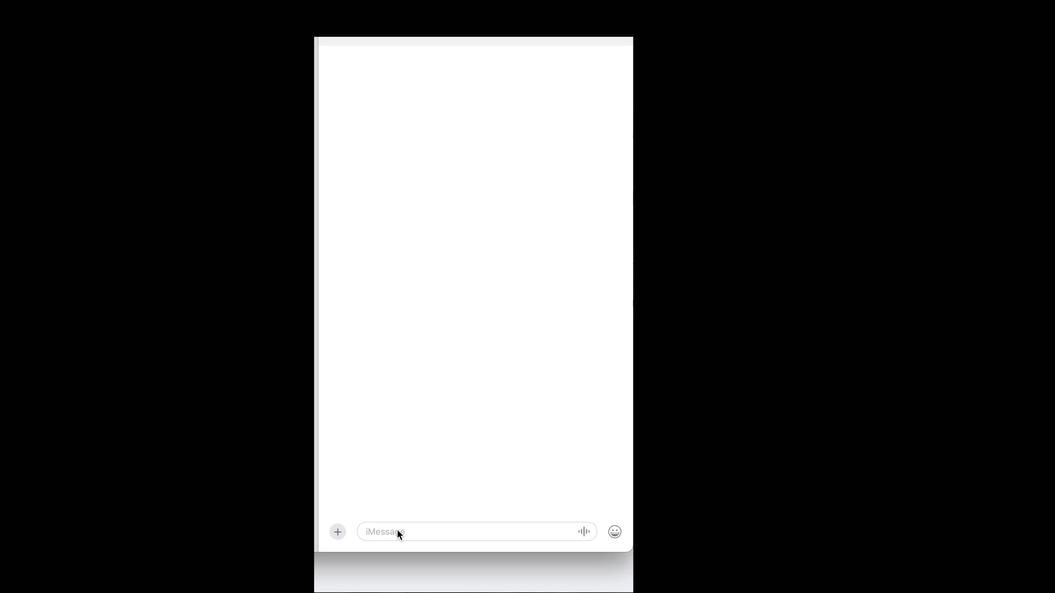
key("super+v")
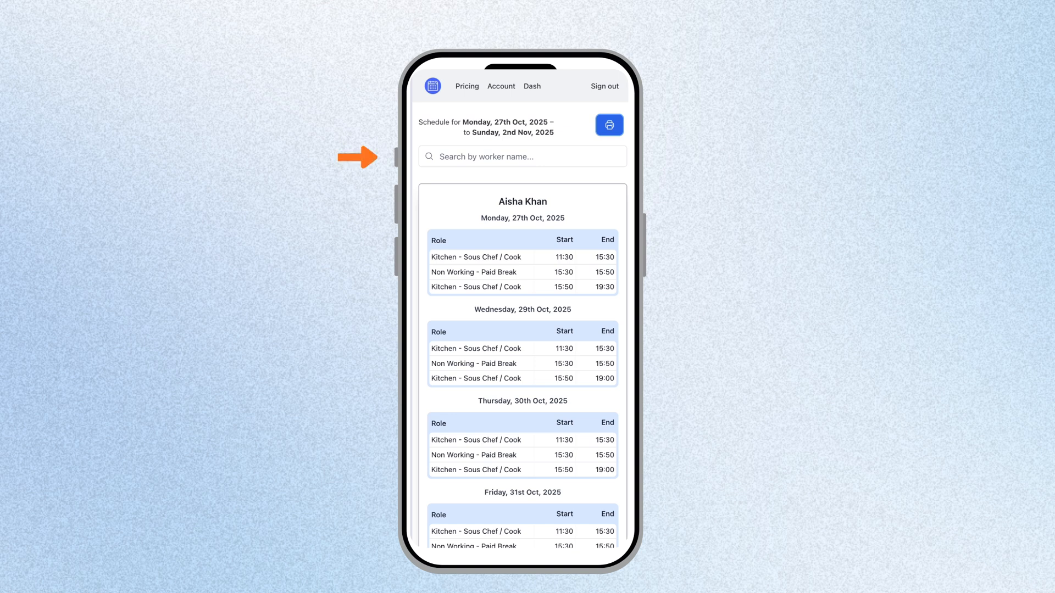
left_click(455, 158)
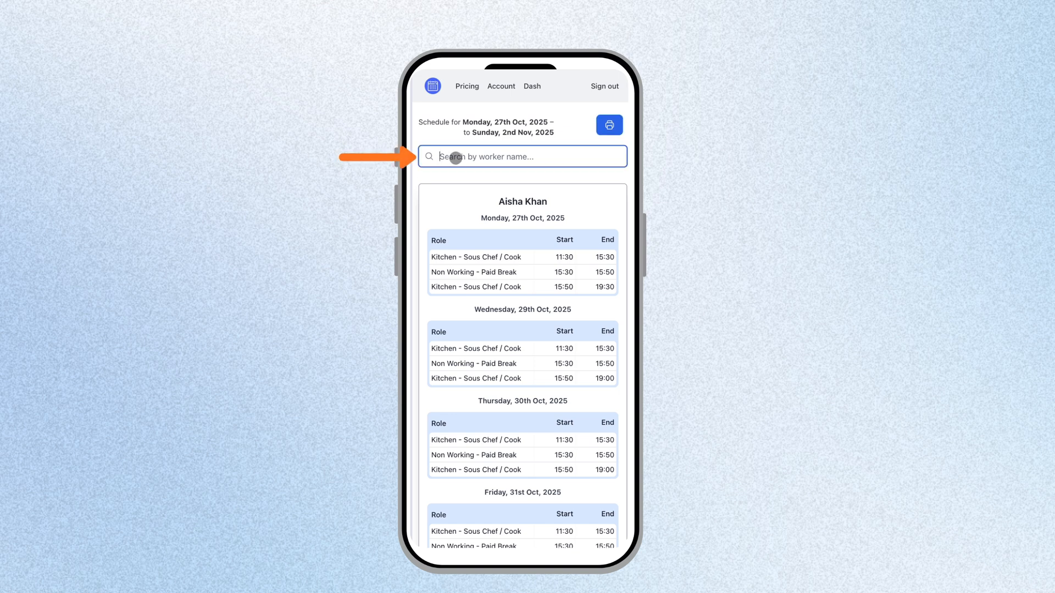
type("and")
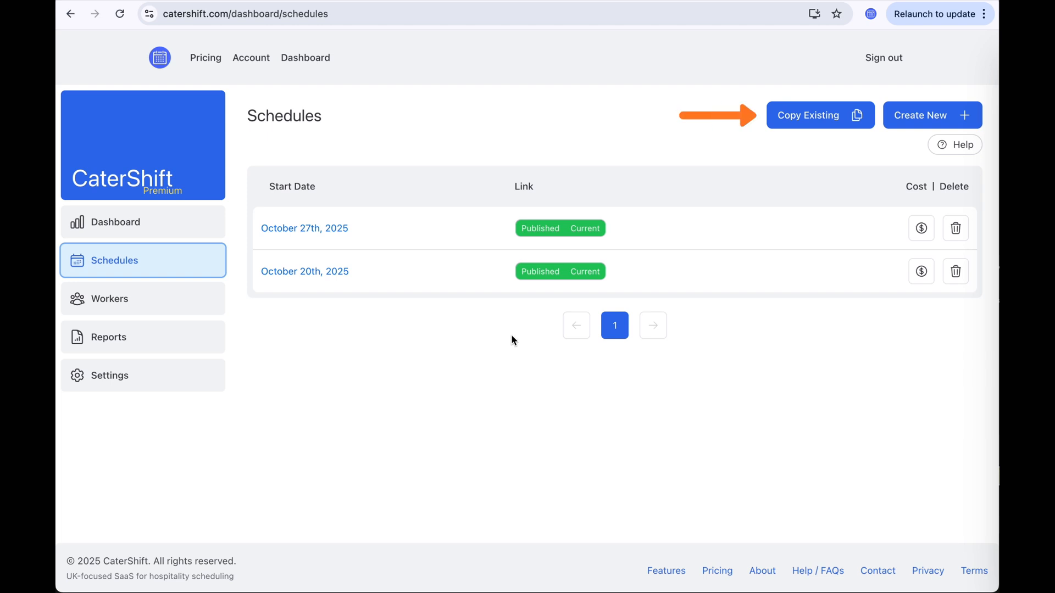
- Copy the existing 2025-10-27 Mon to 2025-11-02 Sun schedule to a new schedule starting 2025-11-03
left_click(816, 116)
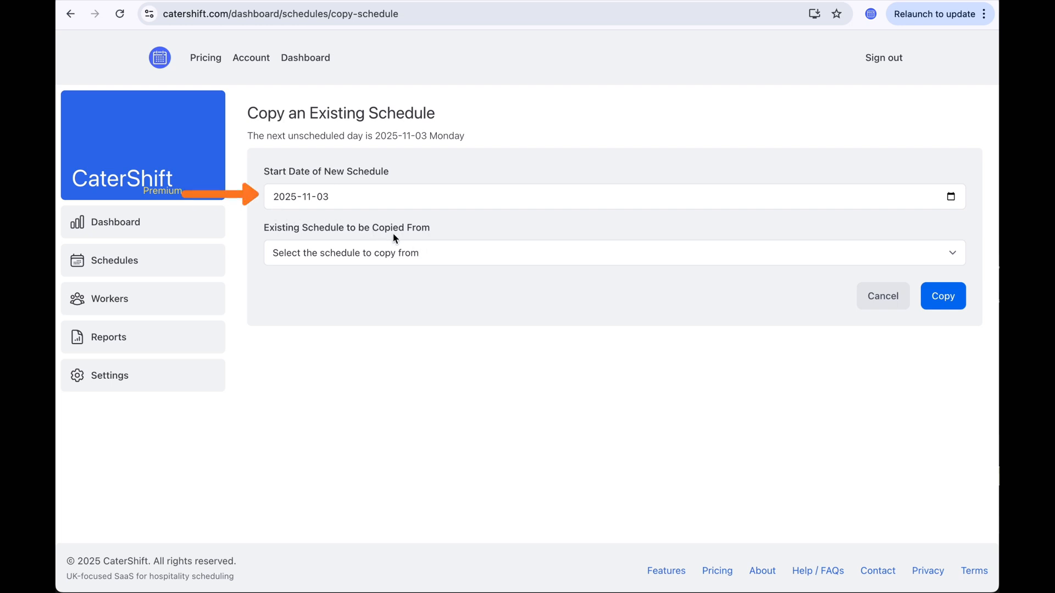
left_click(443, 256)
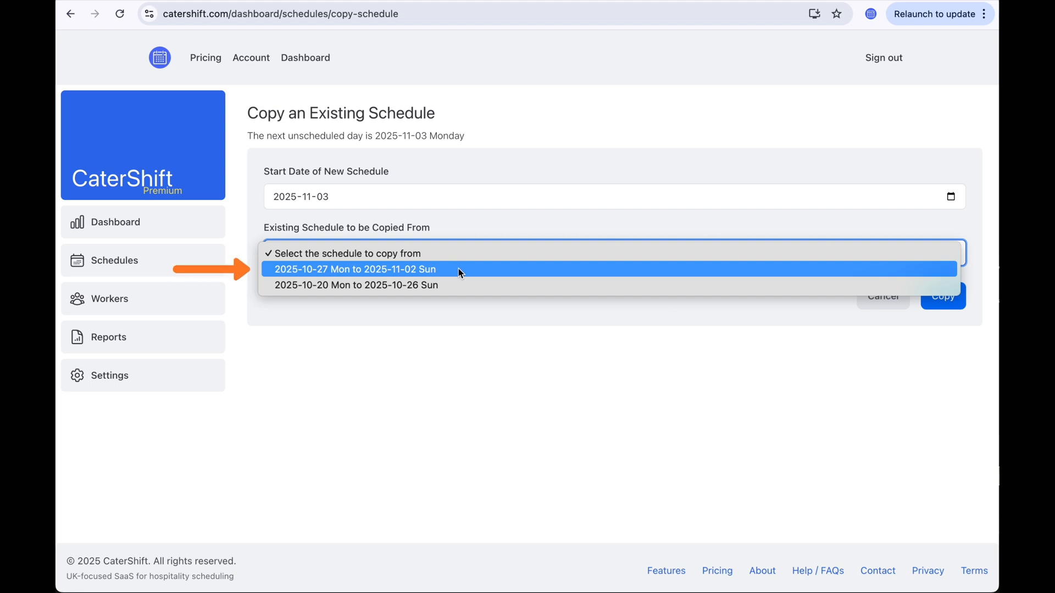
left_click(458, 269)
left_click(943, 299)
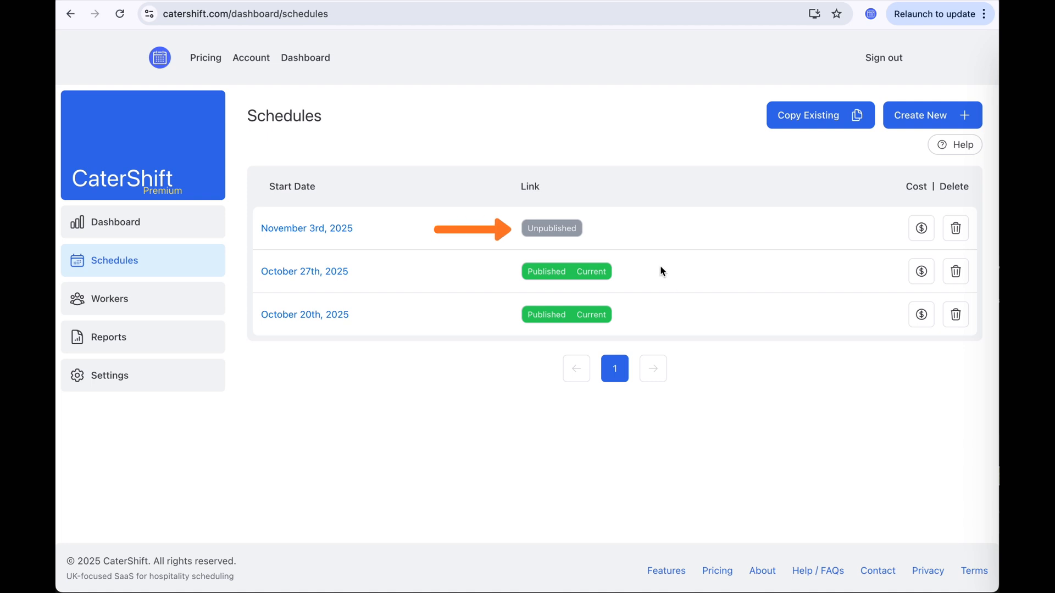
- Open 2025-11-03 Monday in the November 3rd, 2025 schedule and read the yellow-marked Barback / Glass Collector worker's warning, leaving without saving
left_click(316, 229)
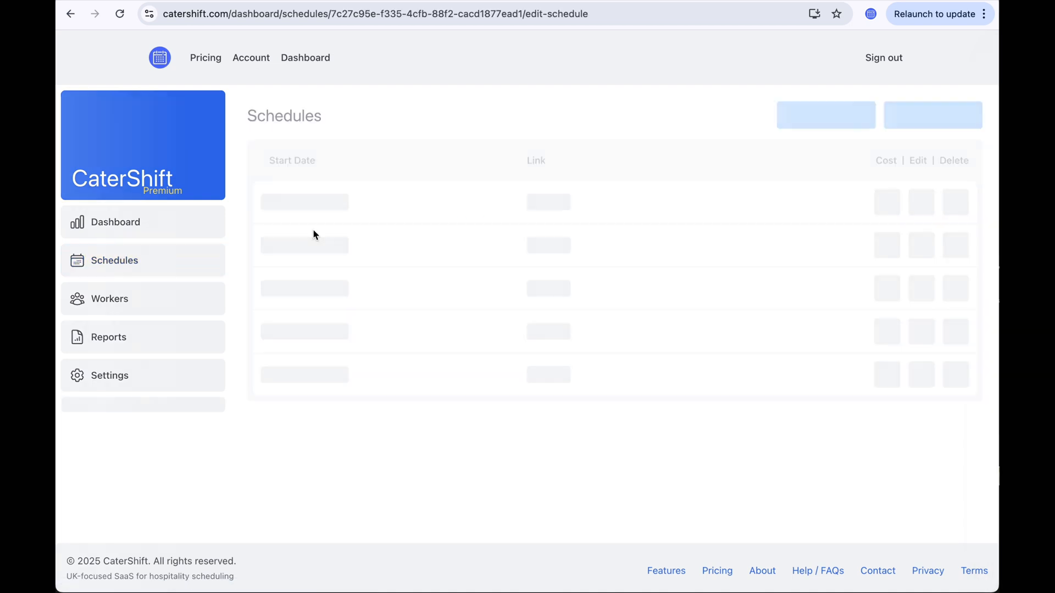
scroll(400, 297, "down", 2)
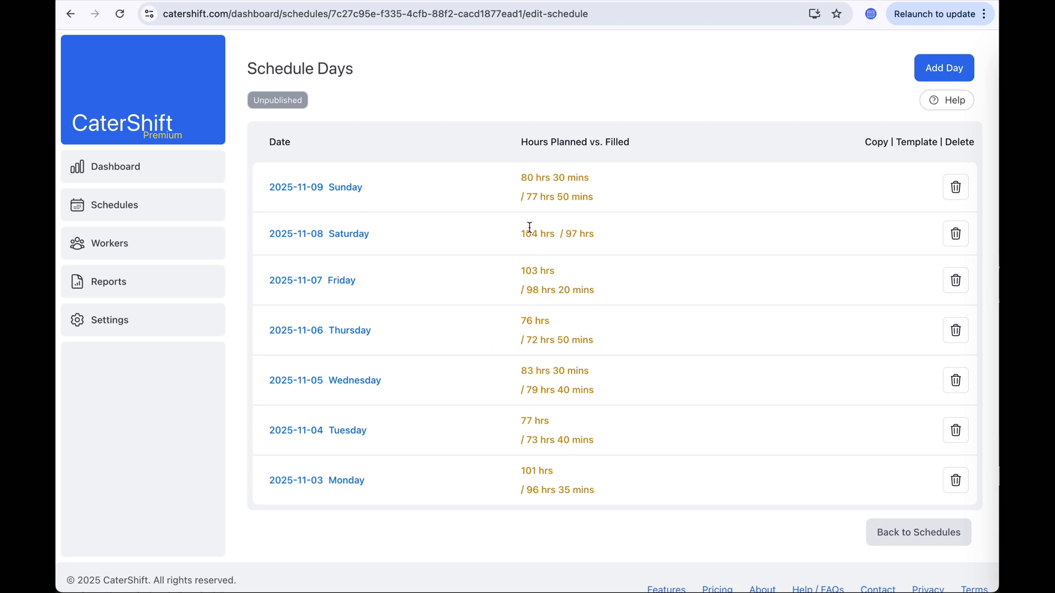
left_click(325, 479)
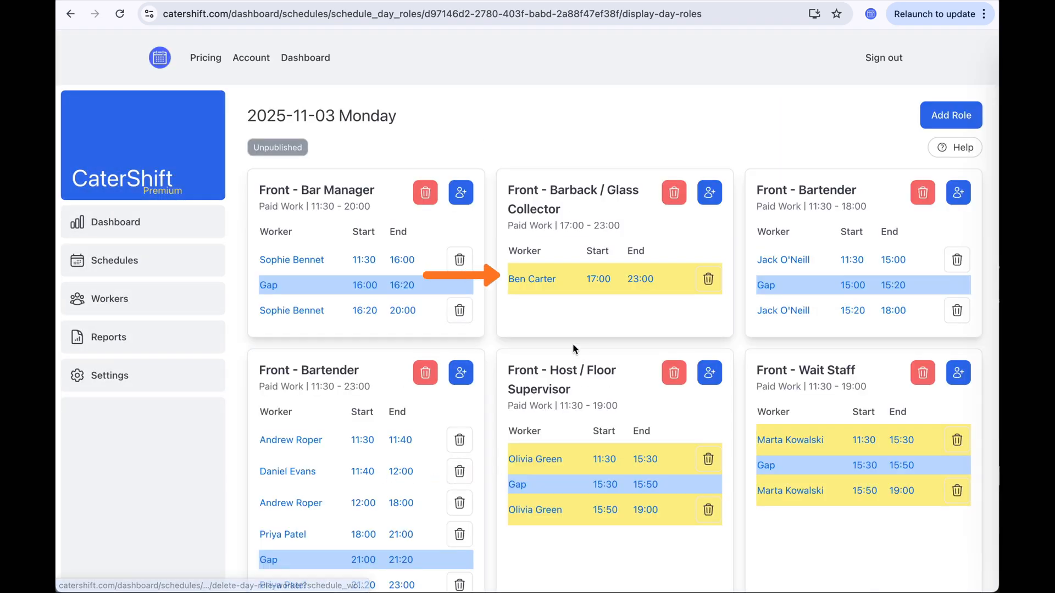
left_click(593, 278)
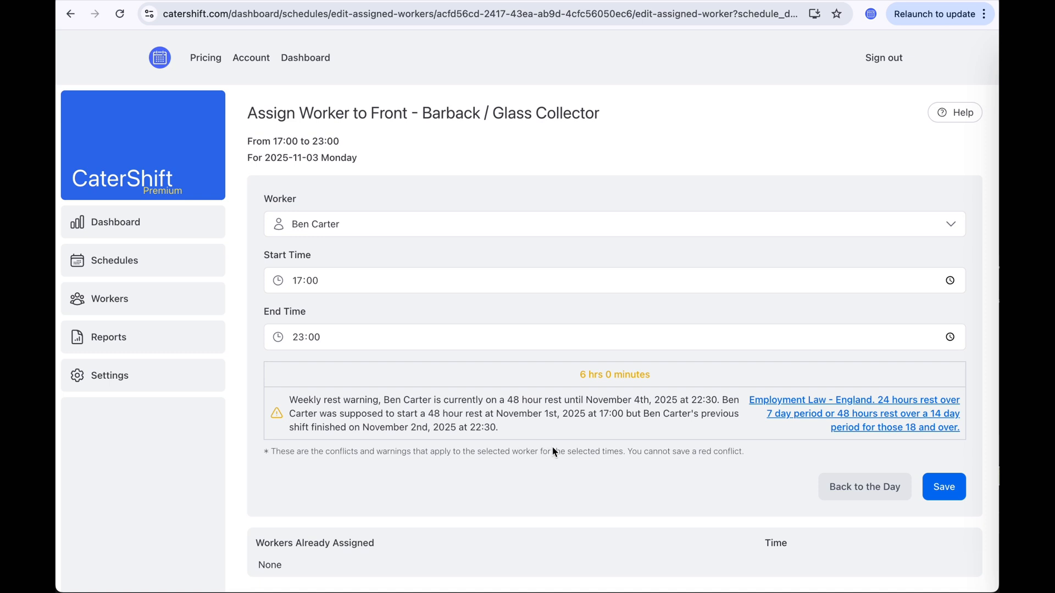
left_click(856, 489)
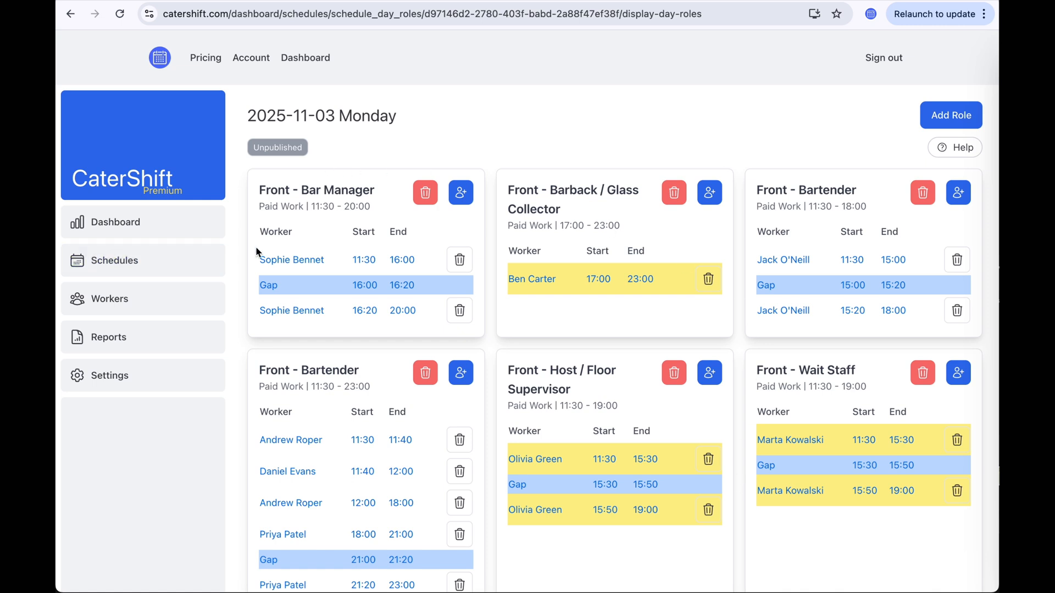
- Return to the November 3rd, 2025 schedule's days and delete the 2025-11-03 Monday day
scroll(816, 458, "down", 10)
scroll(846, 489, "down", 10)
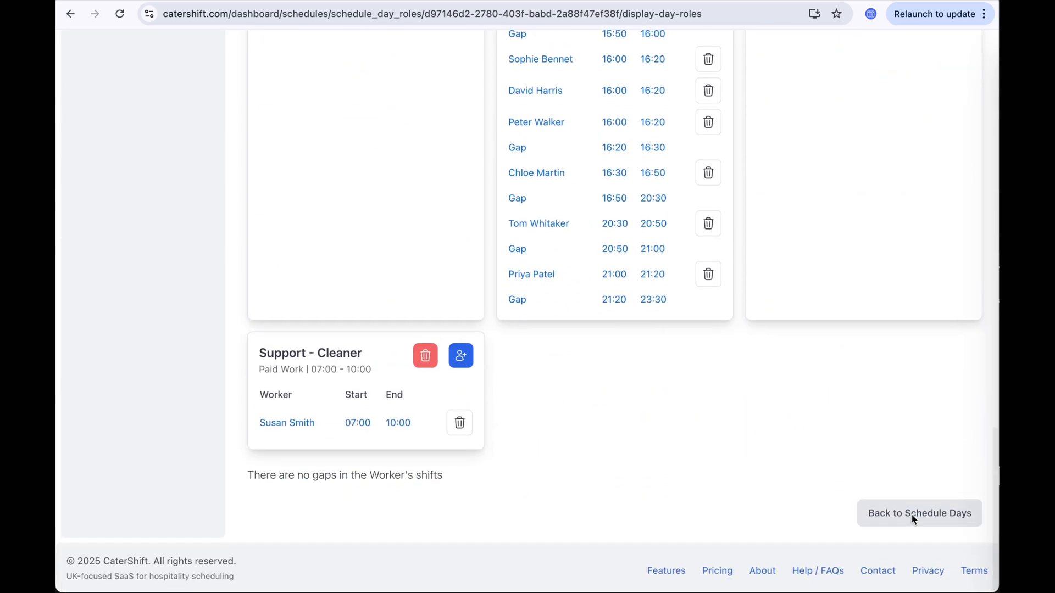
left_click(911, 514)
scroll(548, 385, "down", 3)
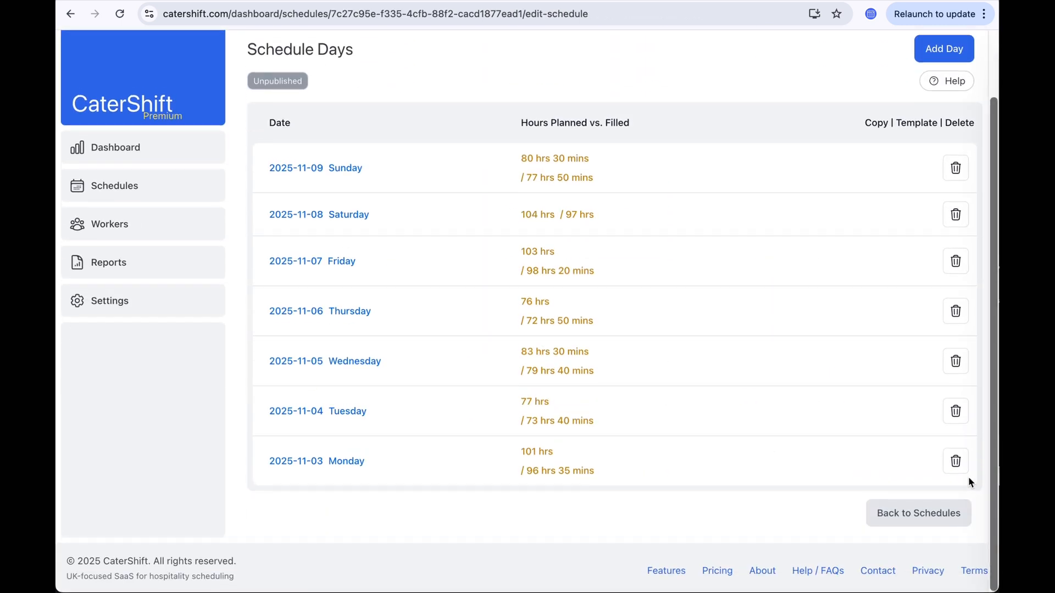
left_click(956, 461)
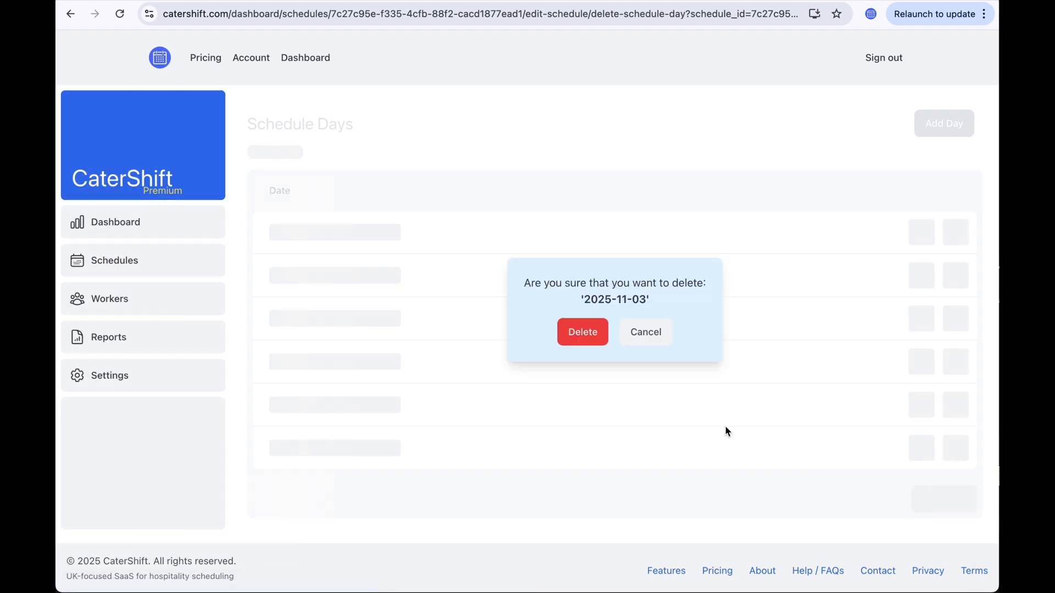
left_click(573, 332)
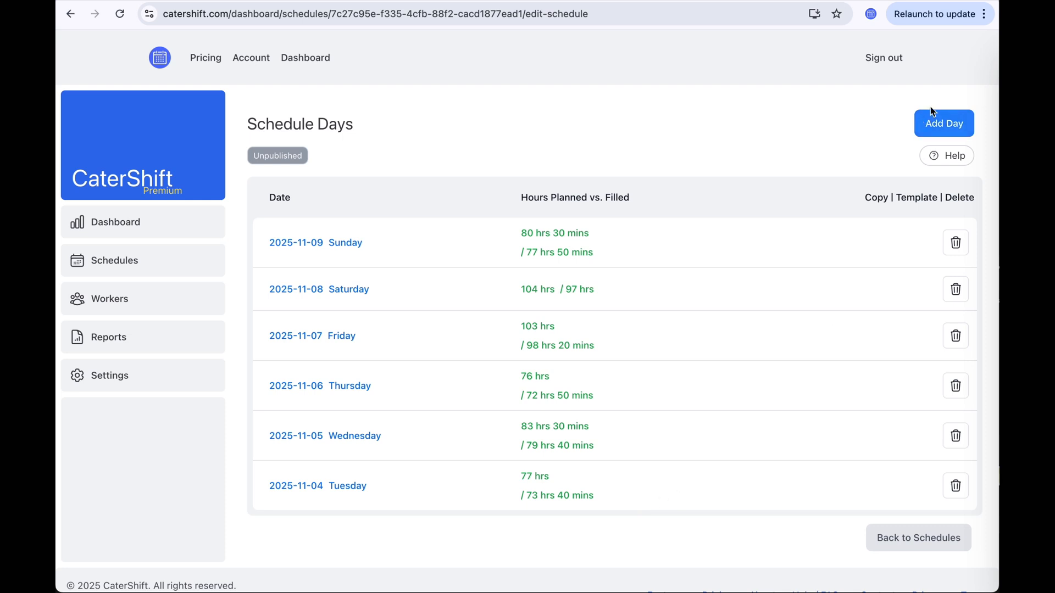
- Add 2025-11-03 Monday back to the schedule as a new day and open it
left_click(942, 125)
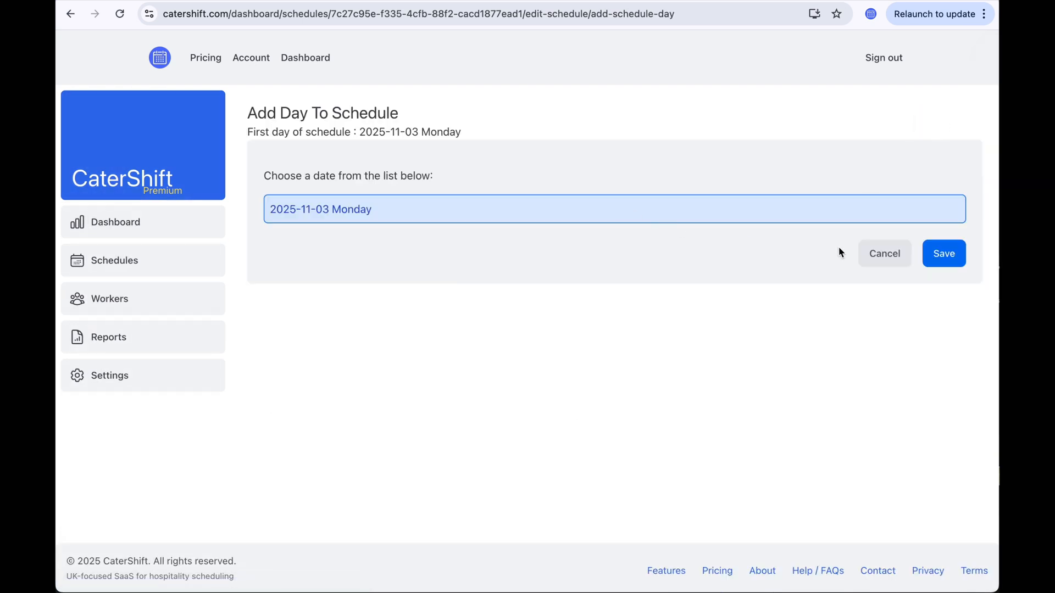
left_click(941, 256)
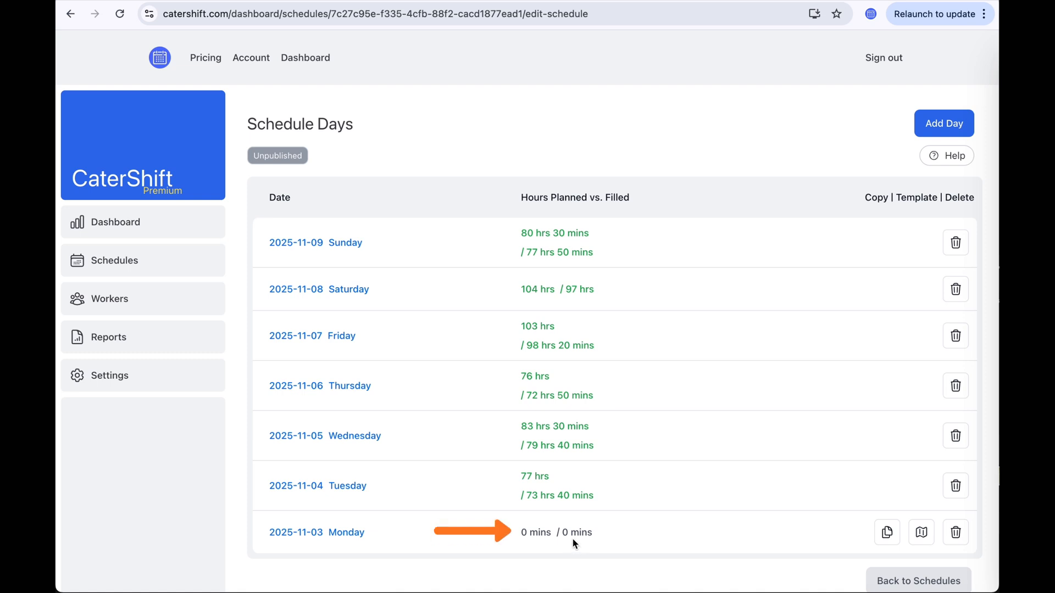
left_click(342, 533)
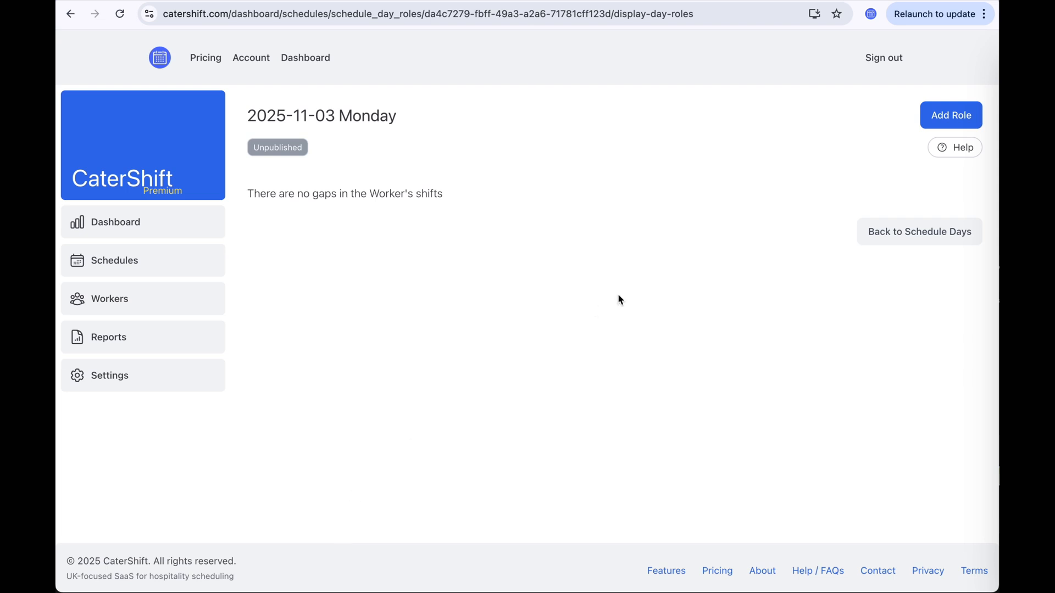
- Add a Support - Cleaner role to 2025-11-03 Monday from 08:00 to 16:00
left_click(947, 115)
left_click(452, 204)
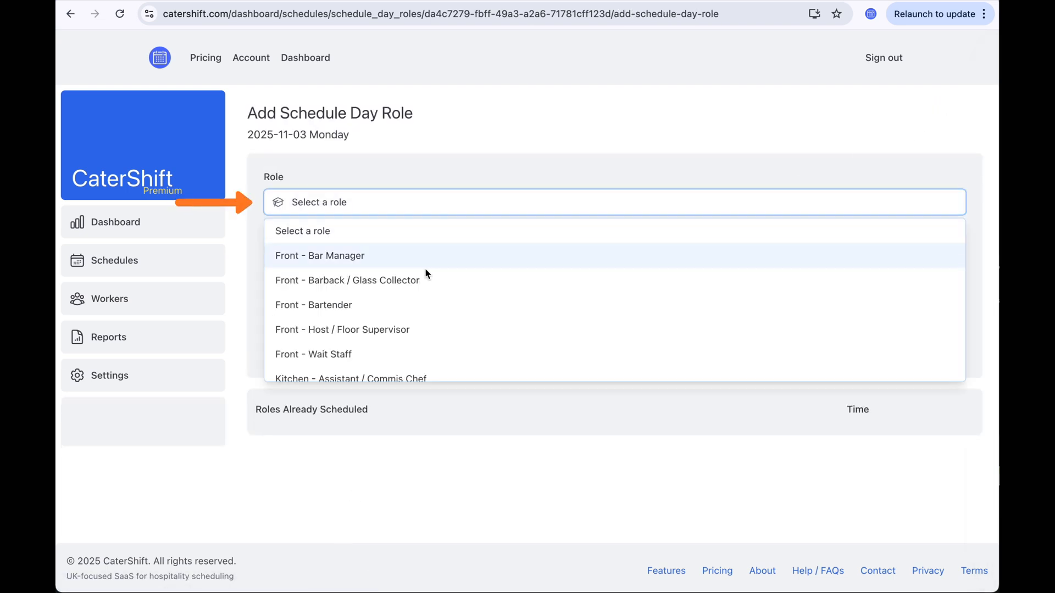
scroll(428, 280, "down", 5)
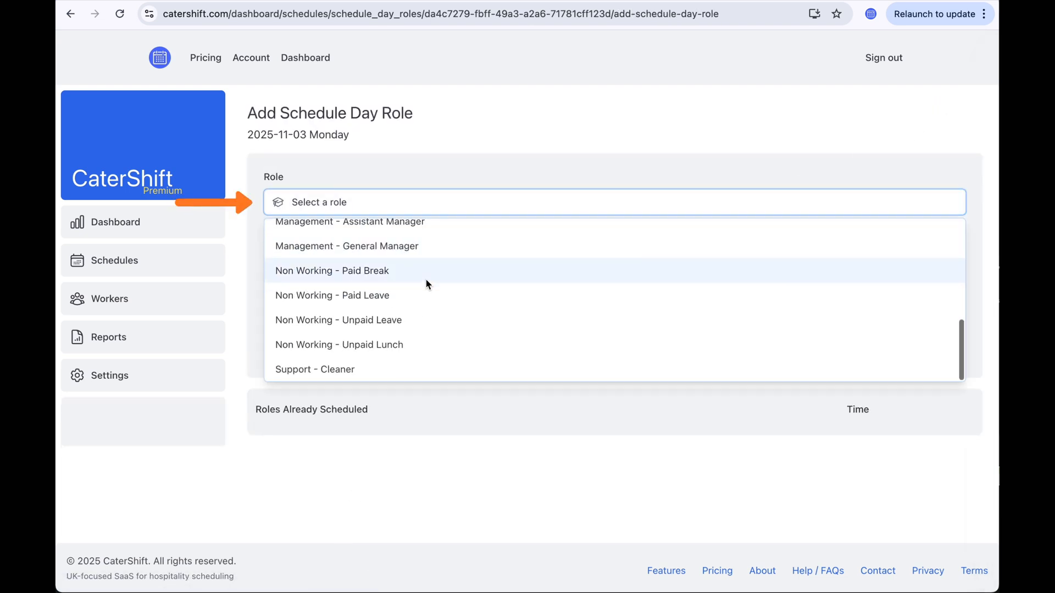
left_click(341, 371)
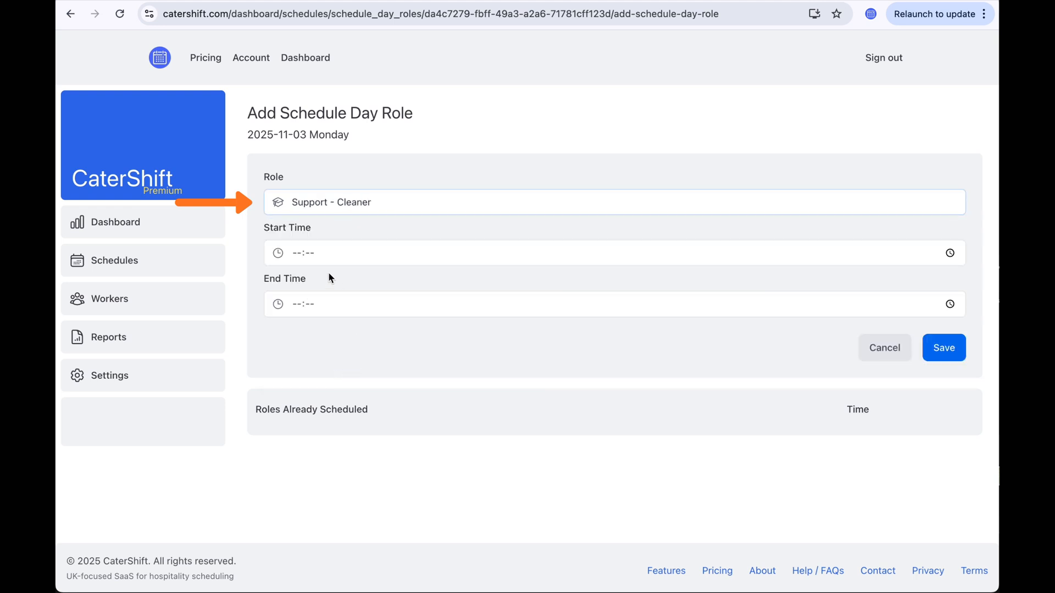
left_click(296, 254)
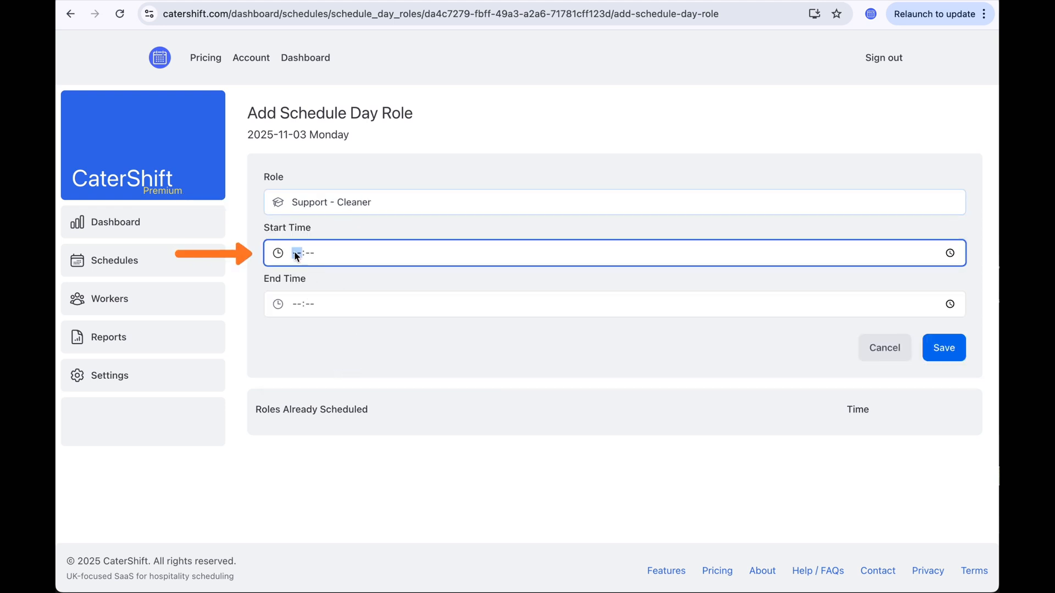
type("08:00")
left_click(295, 304)
type("1")
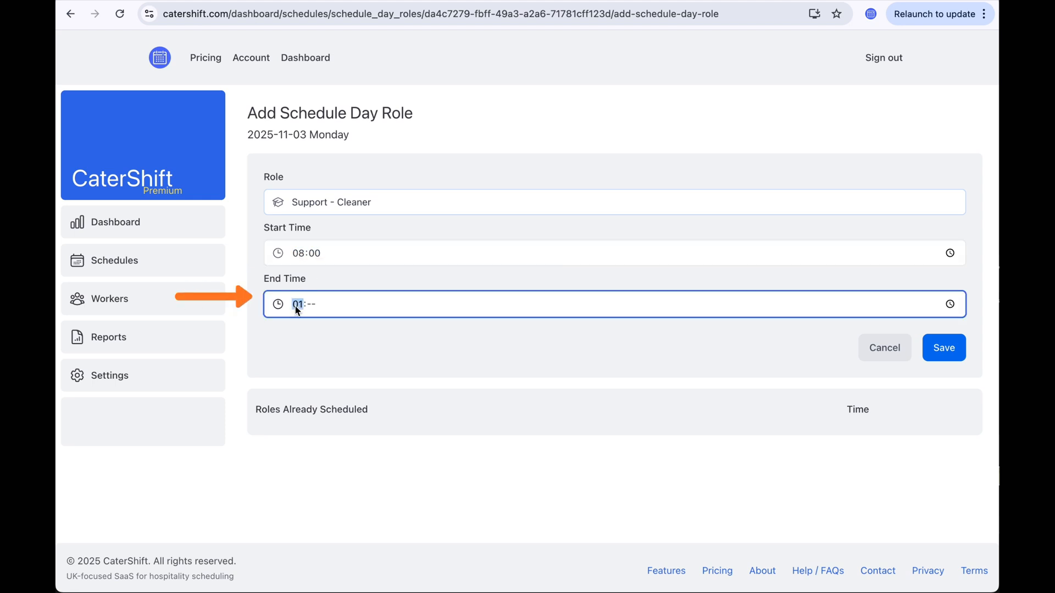
type("6:00")
left_click(953, 355)
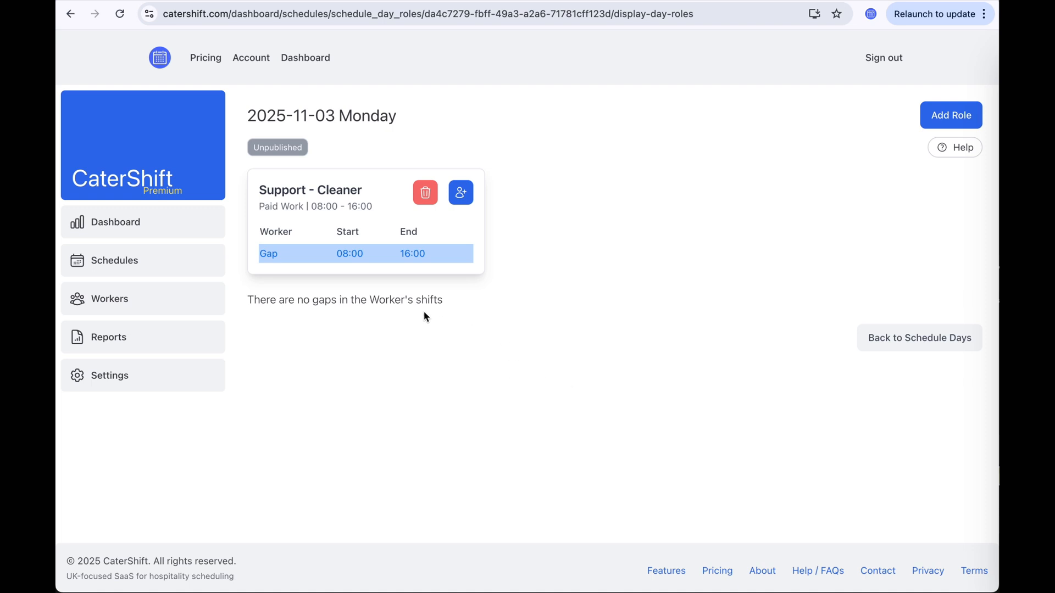
- Fill the Support - Cleaner gap from 08:00 to 12:00 with the Bartender - Low worker
left_click(345, 254)
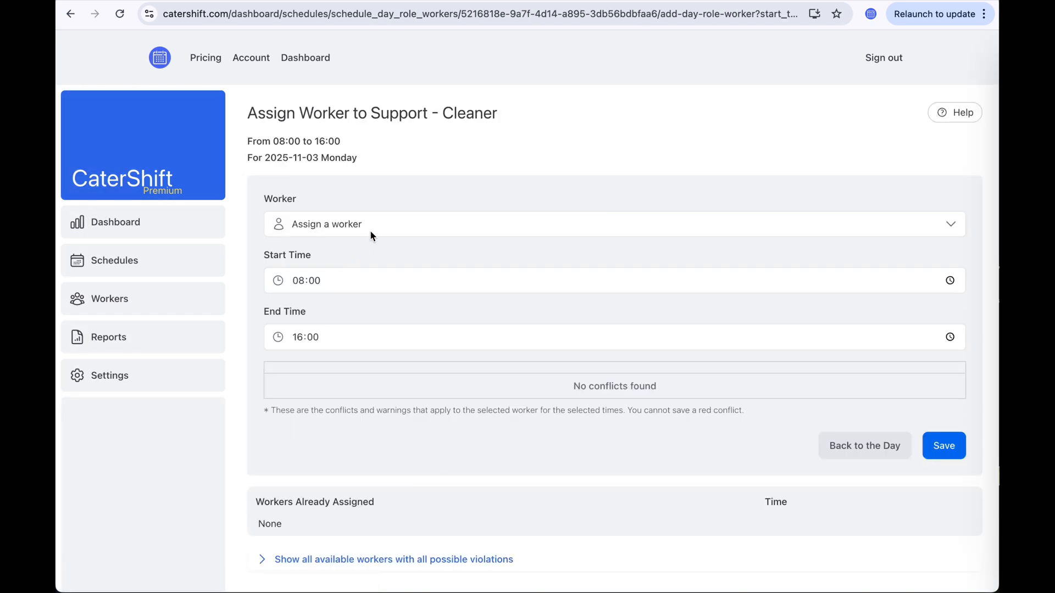
left_click(380, 228)
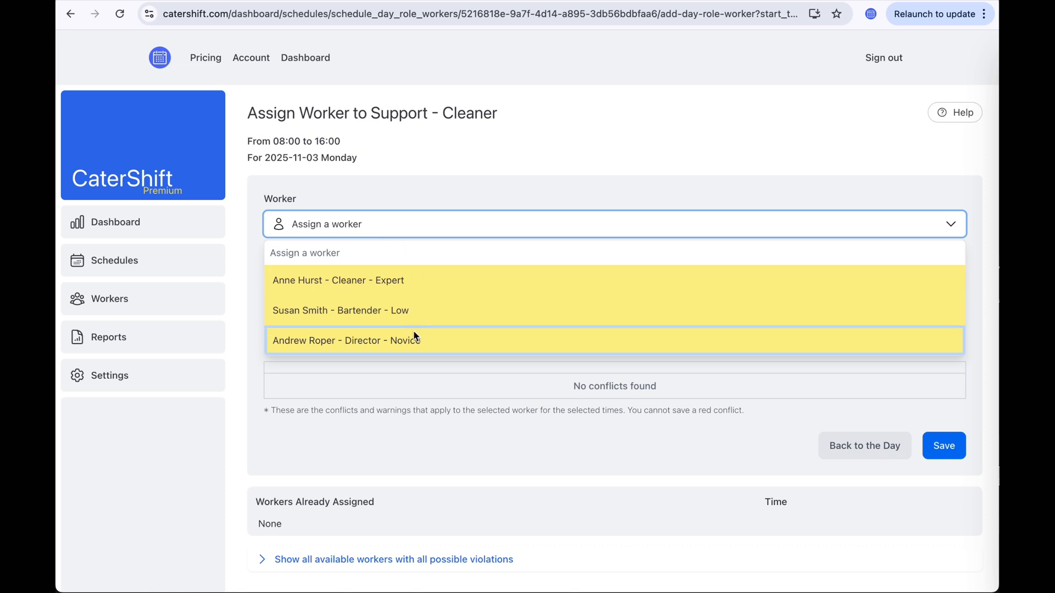
left_click(388, 315)
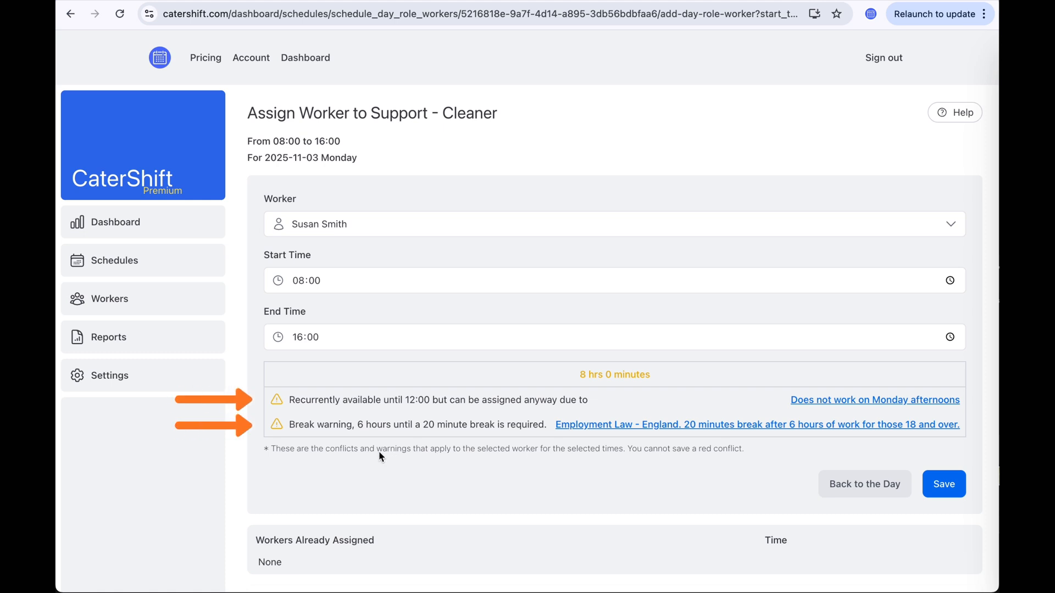
left_click(299, 339)
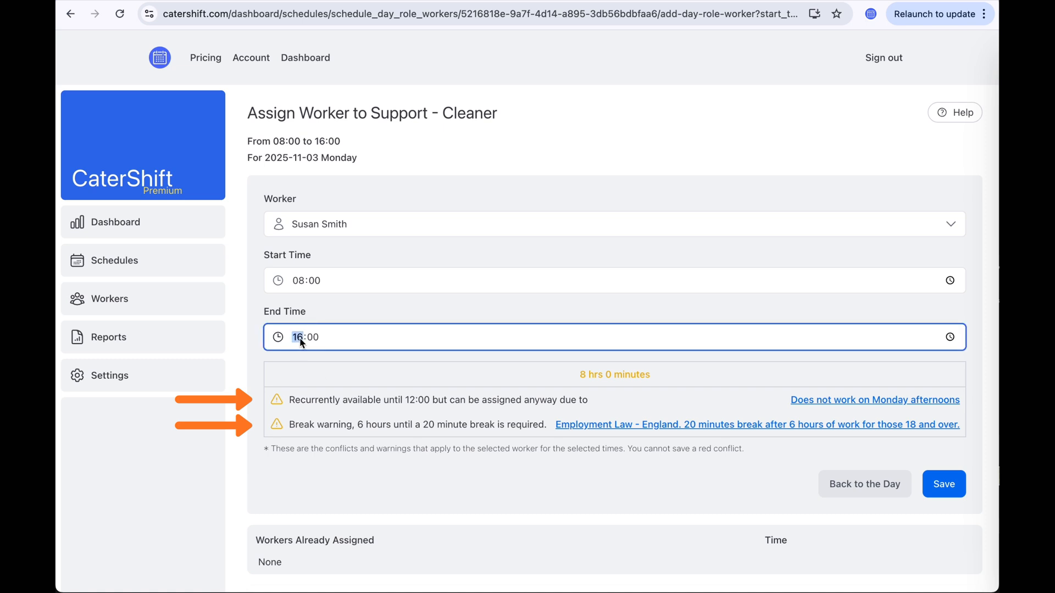
type("12")
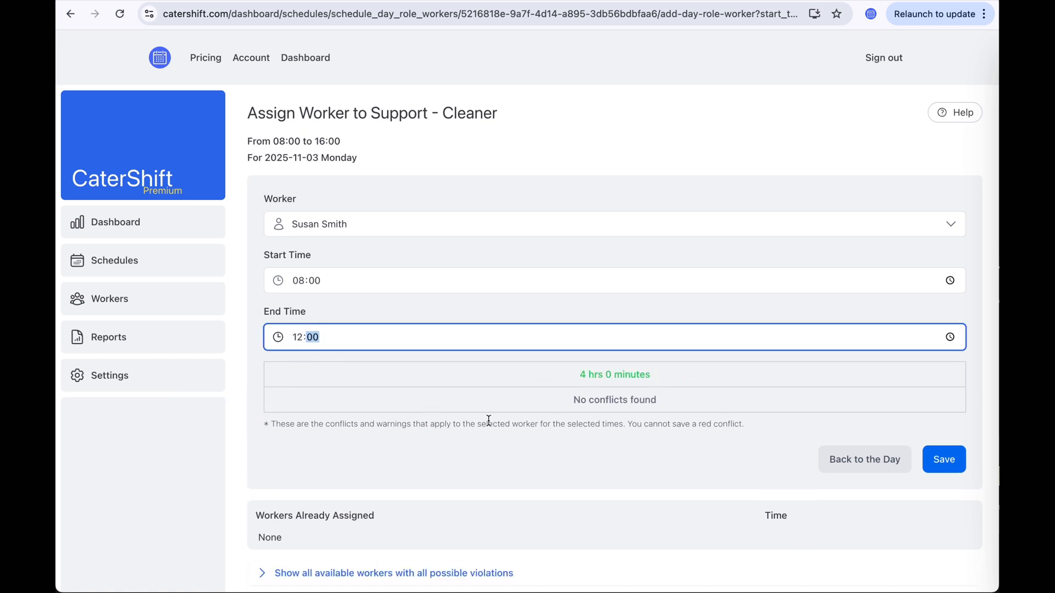
left_click(941, 459)
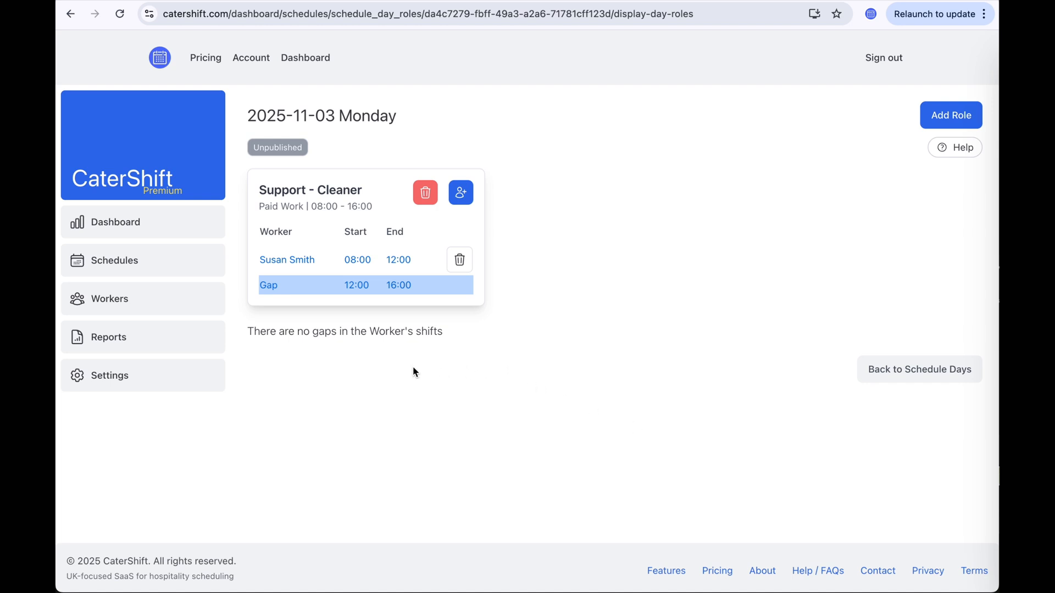
- Assign the Director - Novice worker to the remaining Support - Cleaner gap from 12:00 to 16:00
left_click(354, 285)
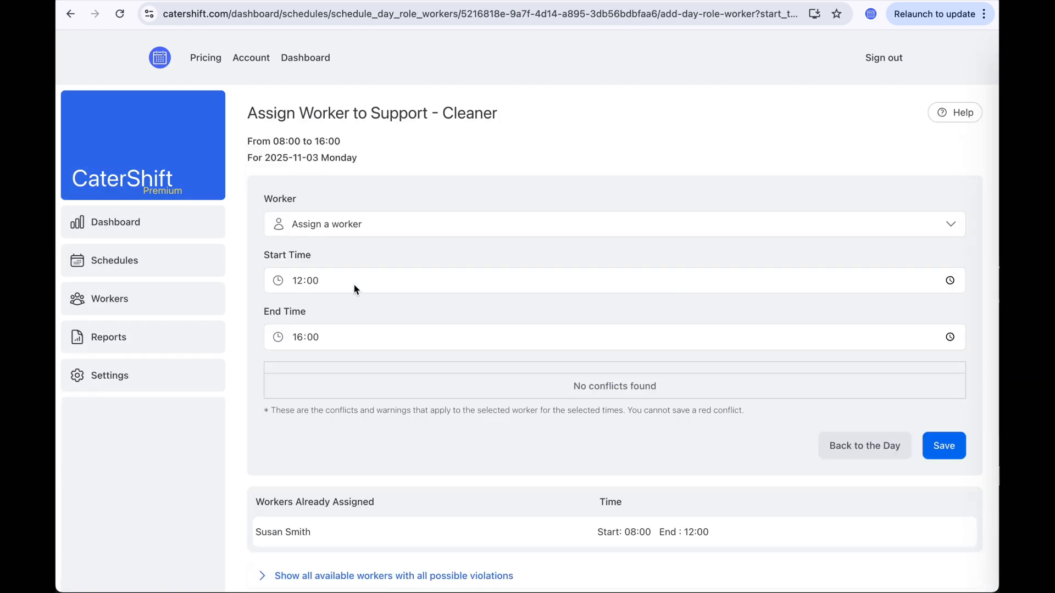
left_click(369, 225)
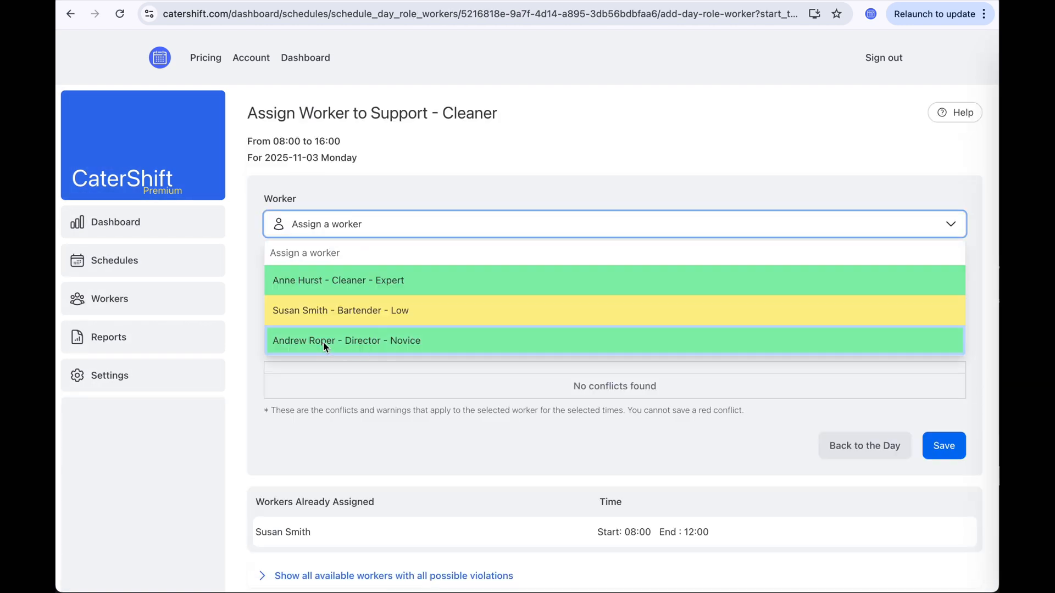
left_click(359, 341)
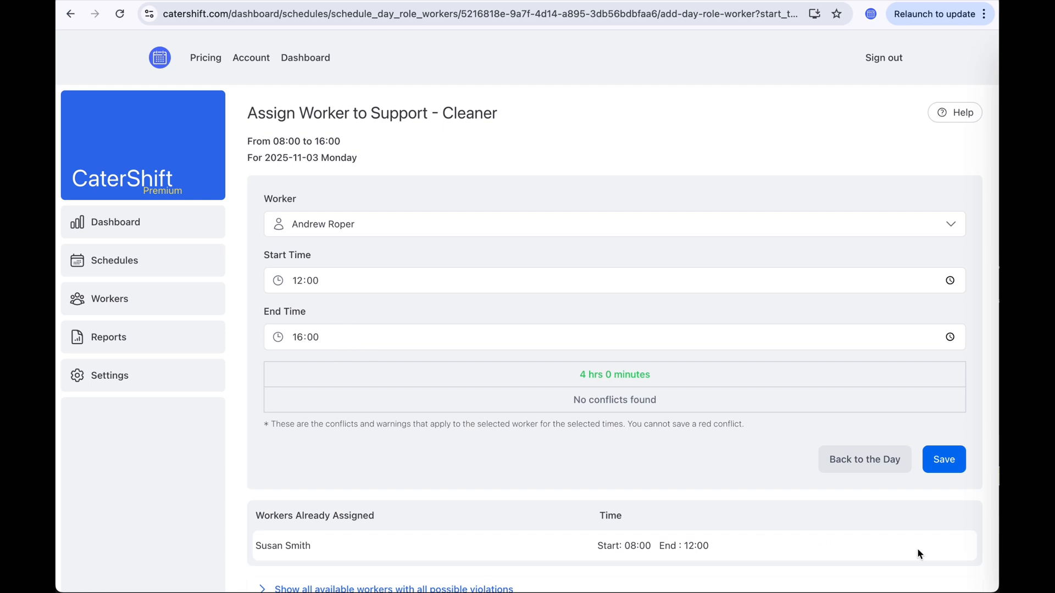
left_click(946, 460)
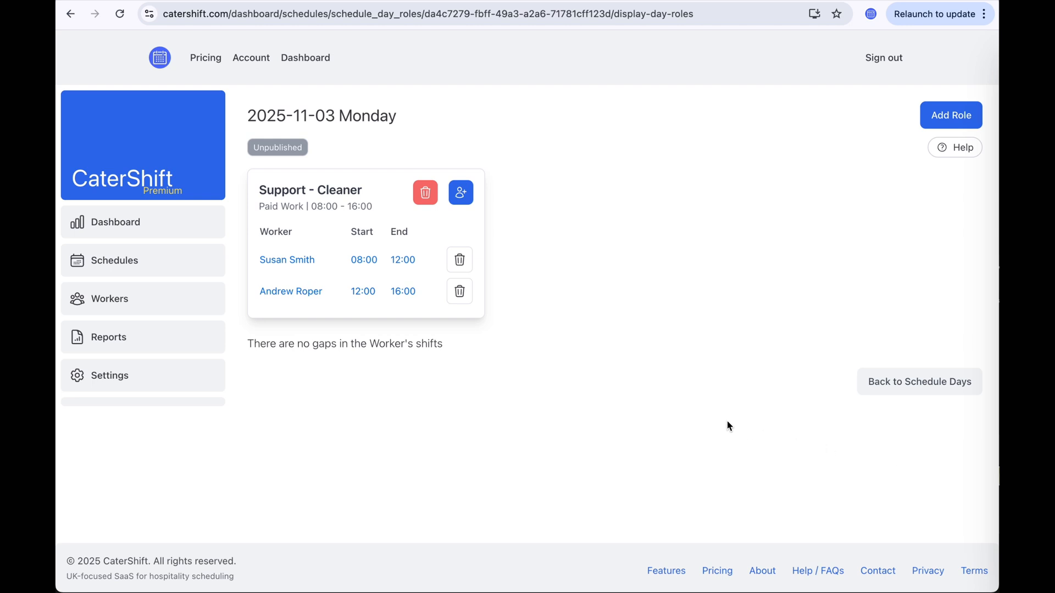
- Return to the schedule days, publish the November 3rd, 2025 schedule and copy its link and message
left_click(915, 386)
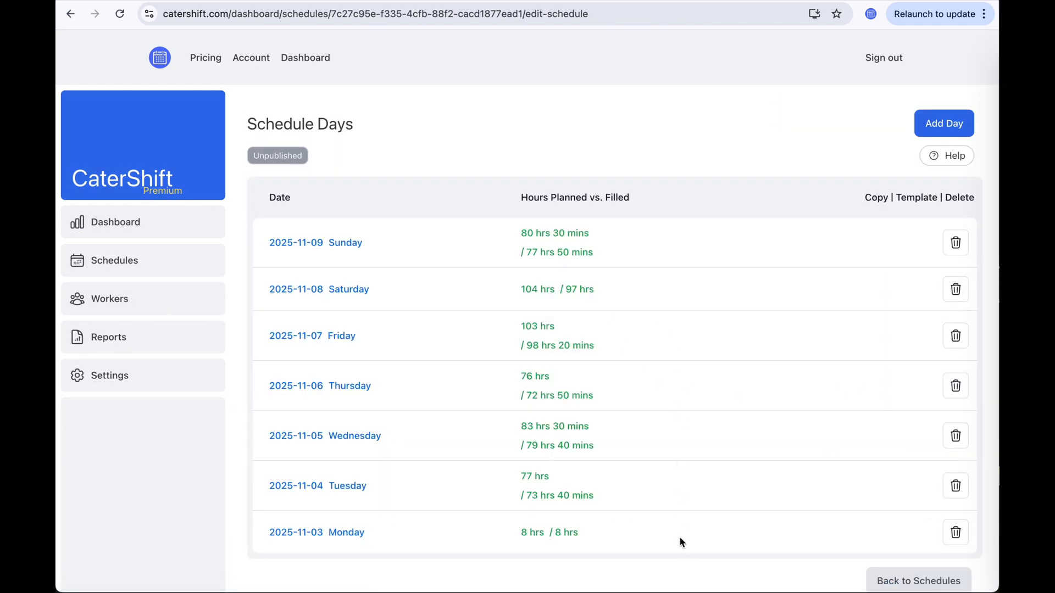
left_click(279, 156)
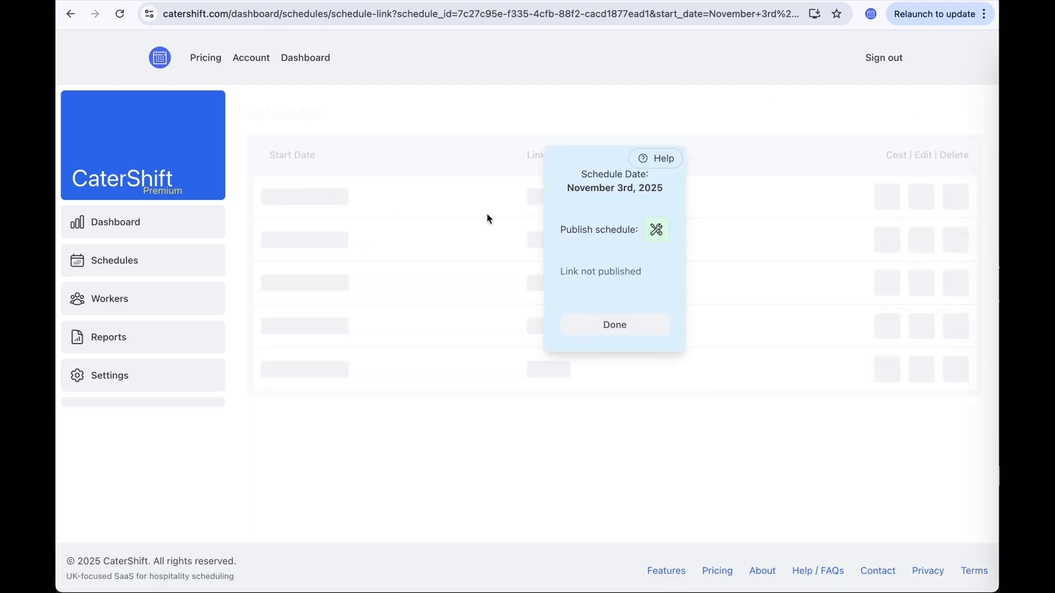
left_click(655, 229)
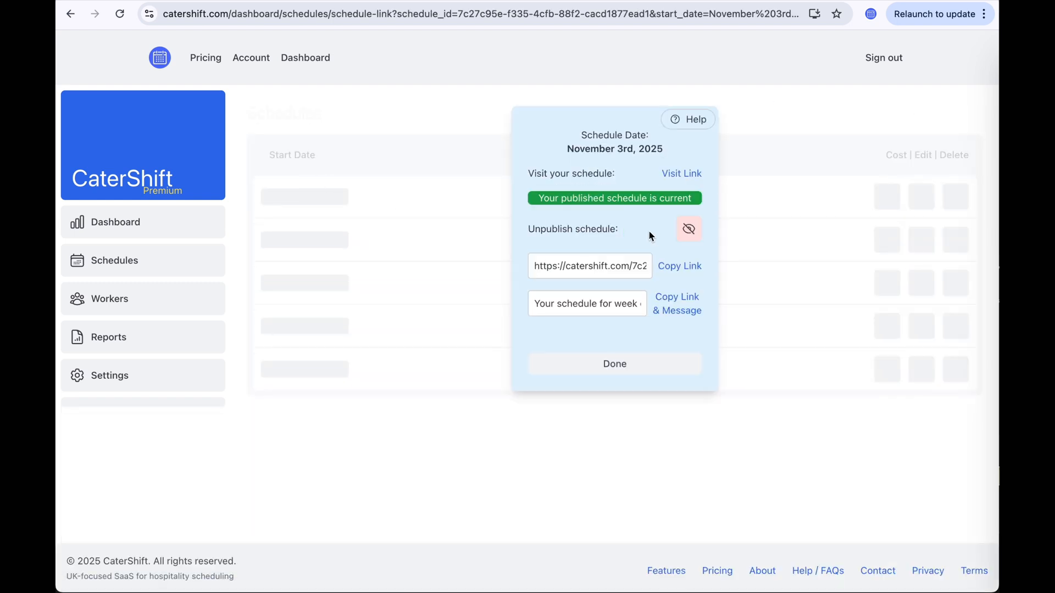
left_click(676, 306)
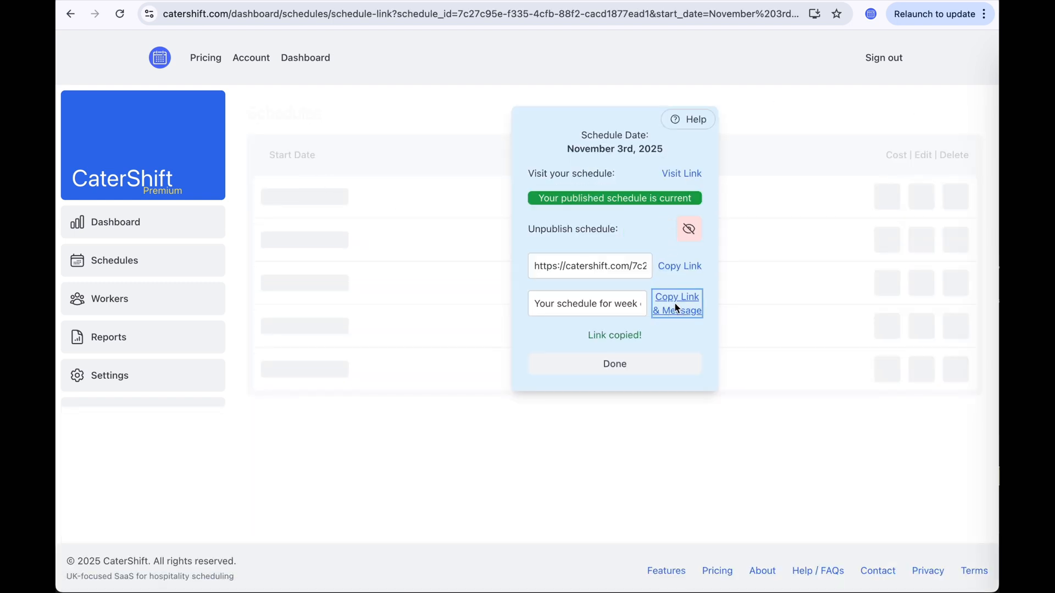
left_click(616, 365)
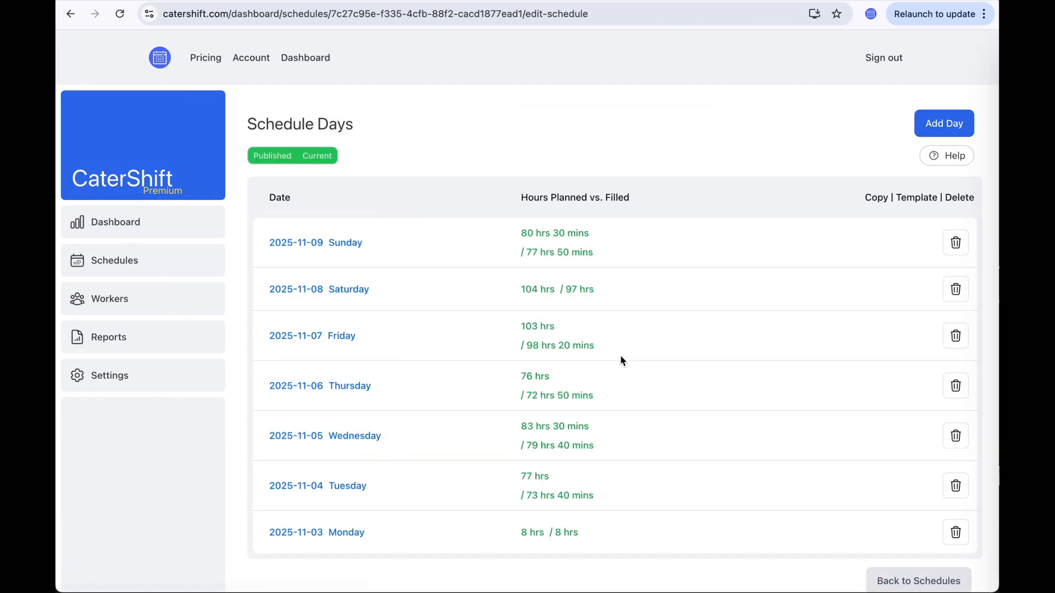
- Copy the existing 2025-11-03 Mon to 2025-11-09 Sun schedule to a new schedule starting 2025-11-10
left_click(124, 262)
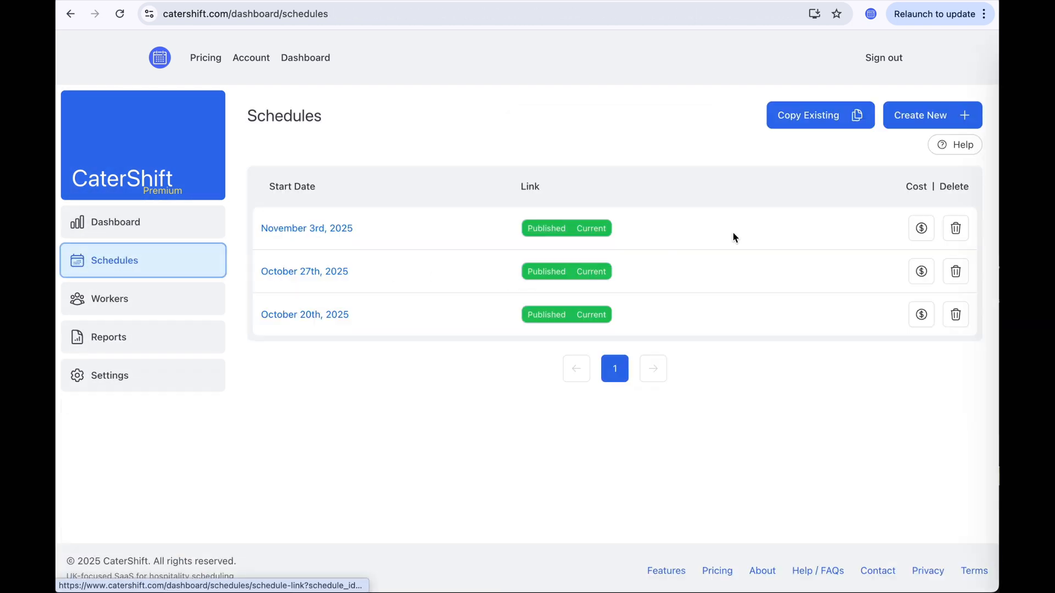
left_click(814, 117)
left_click(389, 251)
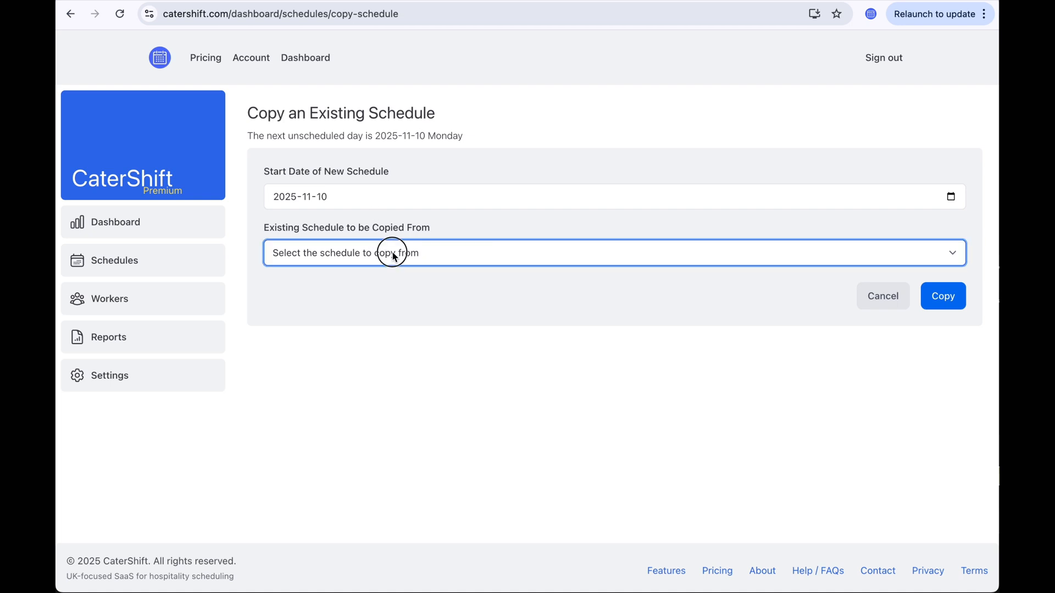
left_click(362, 269)
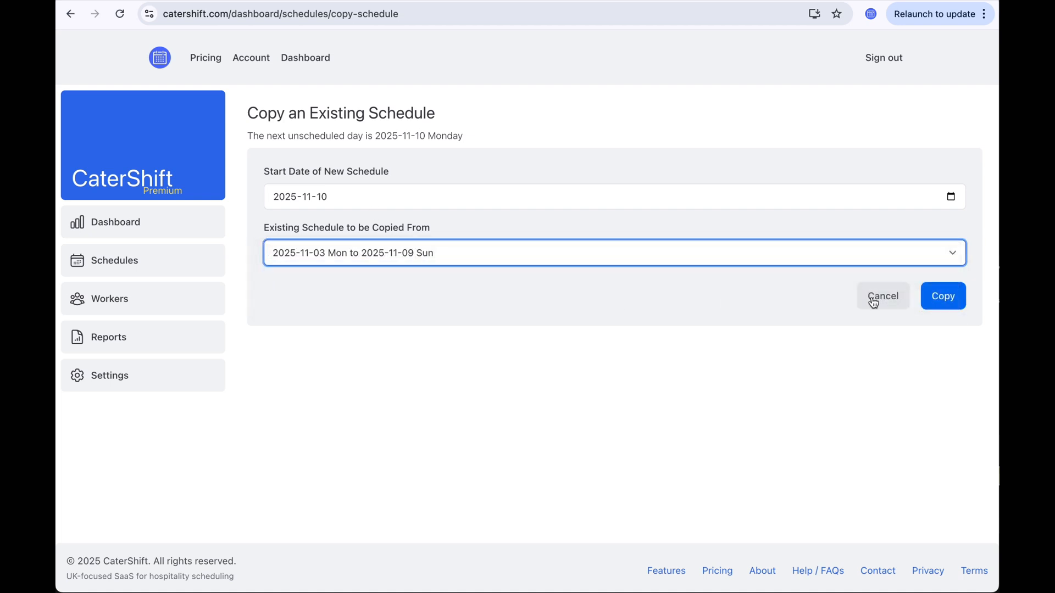
left_click(946, 300)
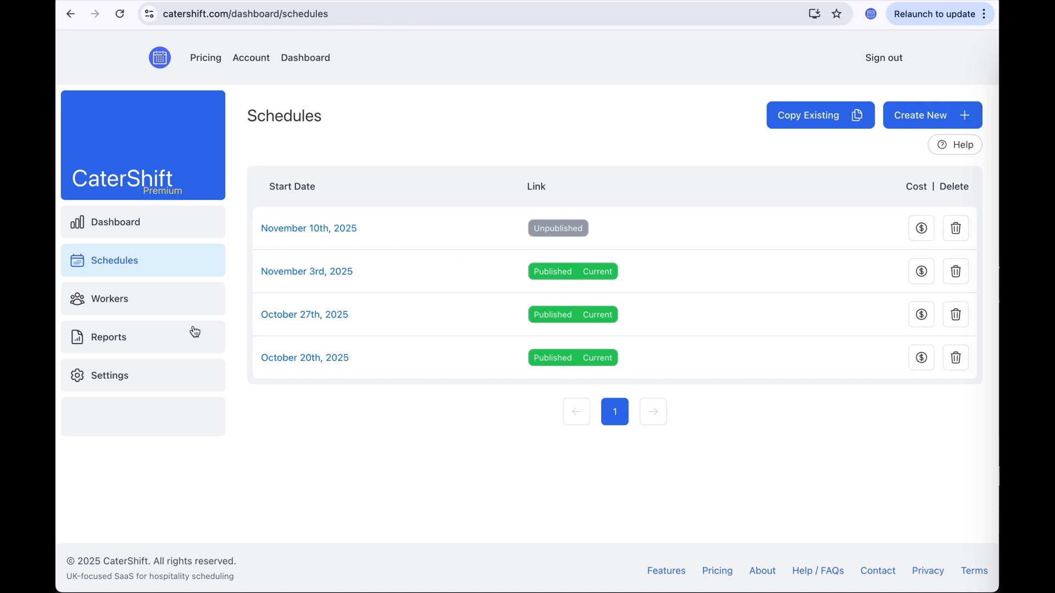
- Search the workers list by first name for the Bartender - Low worker and open that worker's availability
left_click(110, 299)
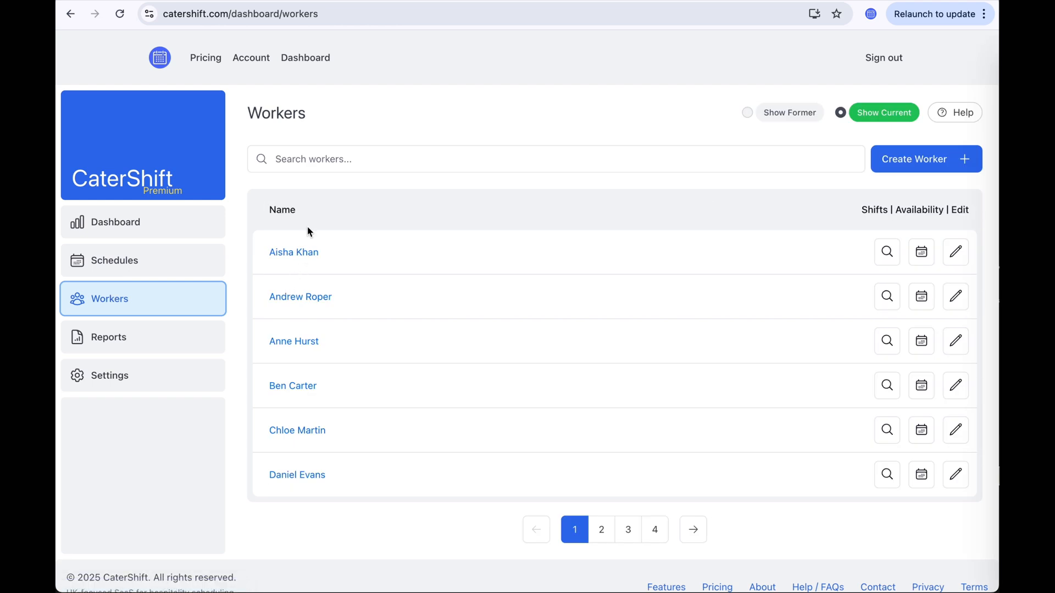
left_click(312, 161)
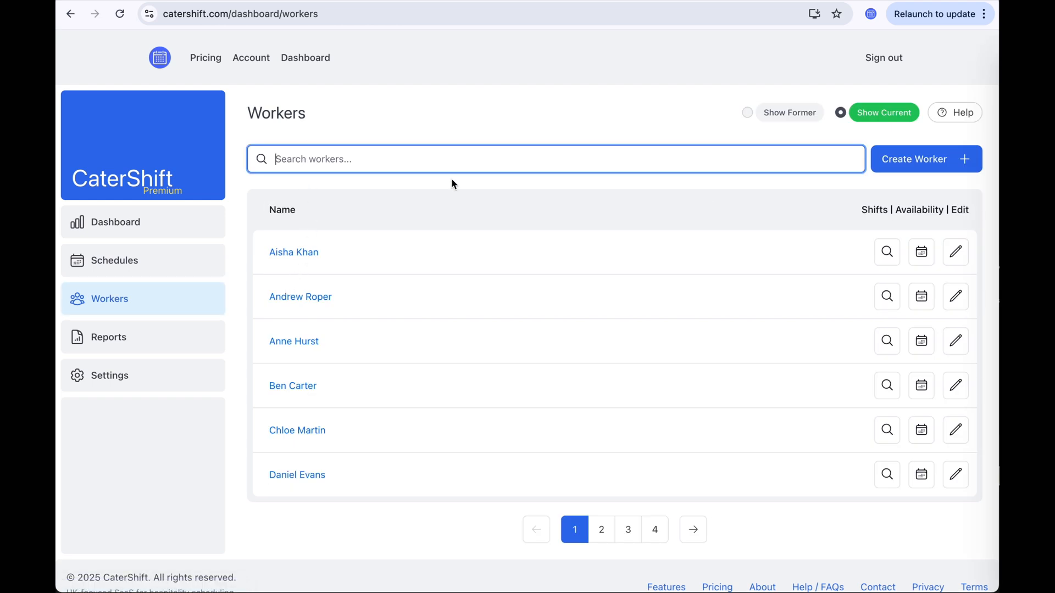
type("sus")
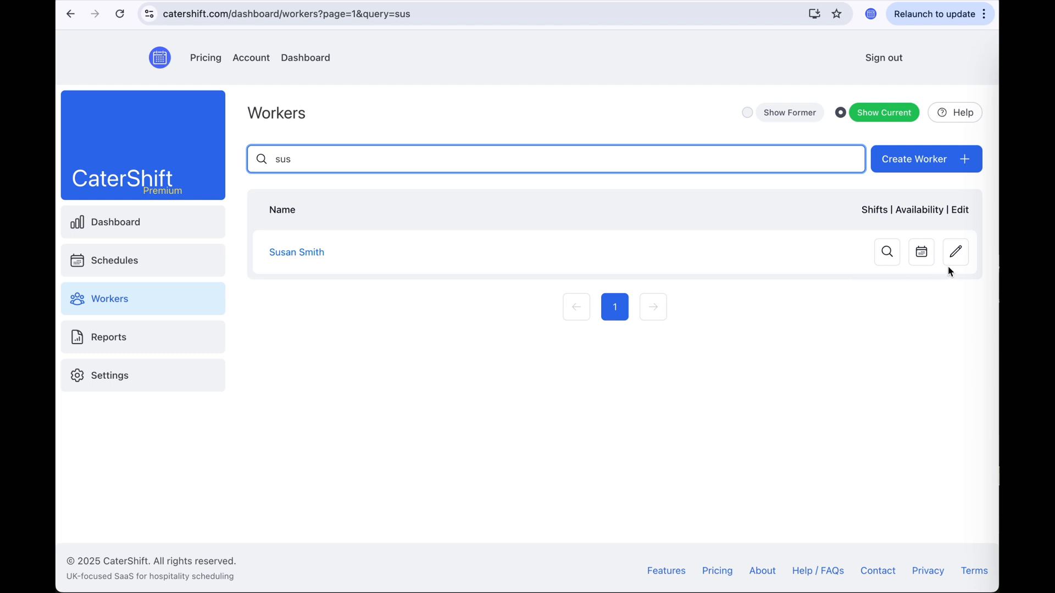
left_click(921, 252)
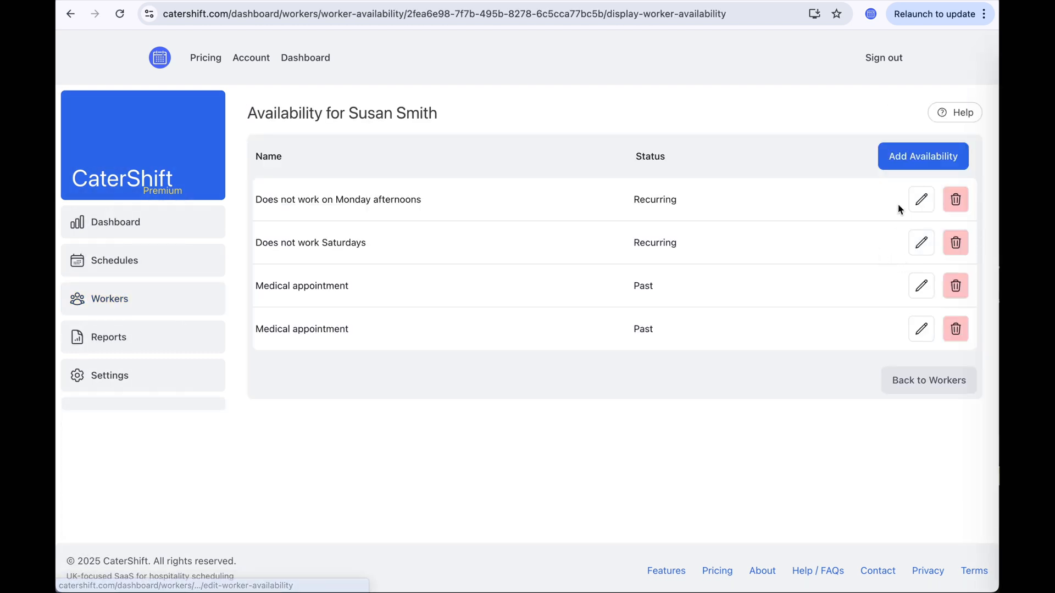
- Add and save a specific-dates availability rule named "nov 17 off" with start and end dates of 2025-11-17
left_click(917, 157)
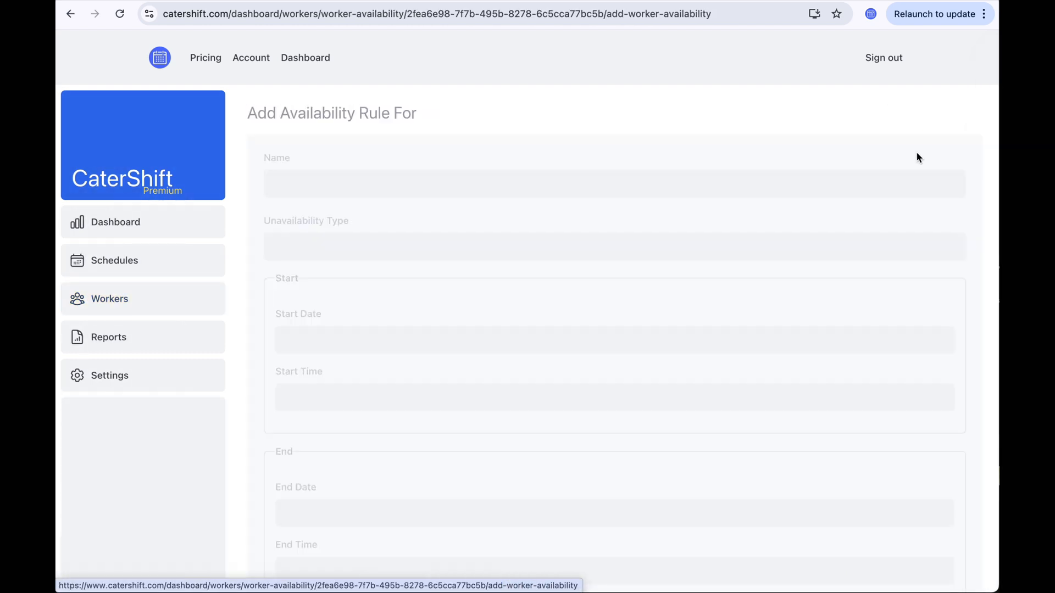
left_click(361, 186)
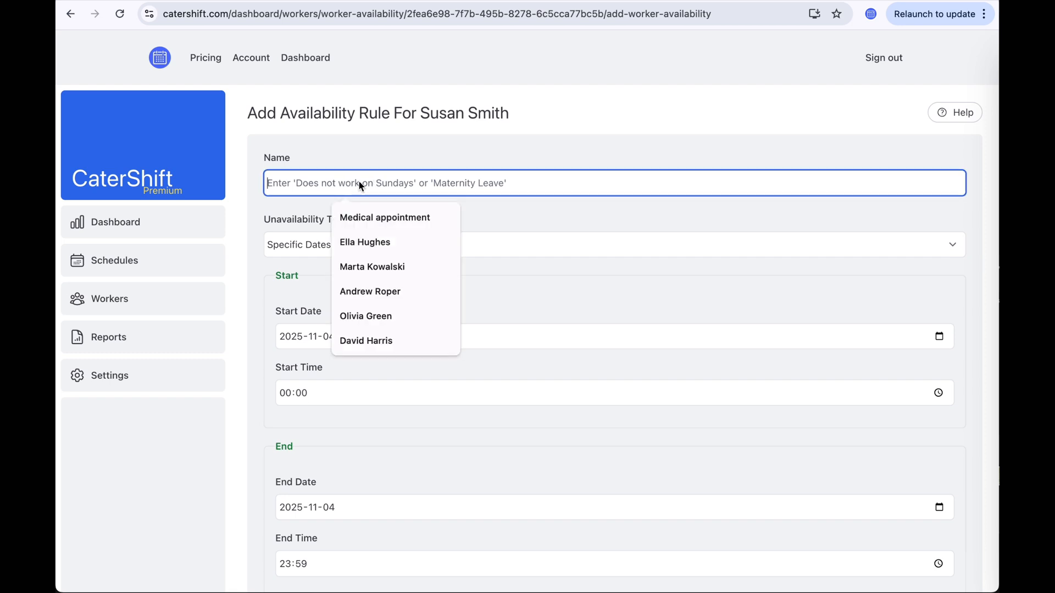
type("nov 1")
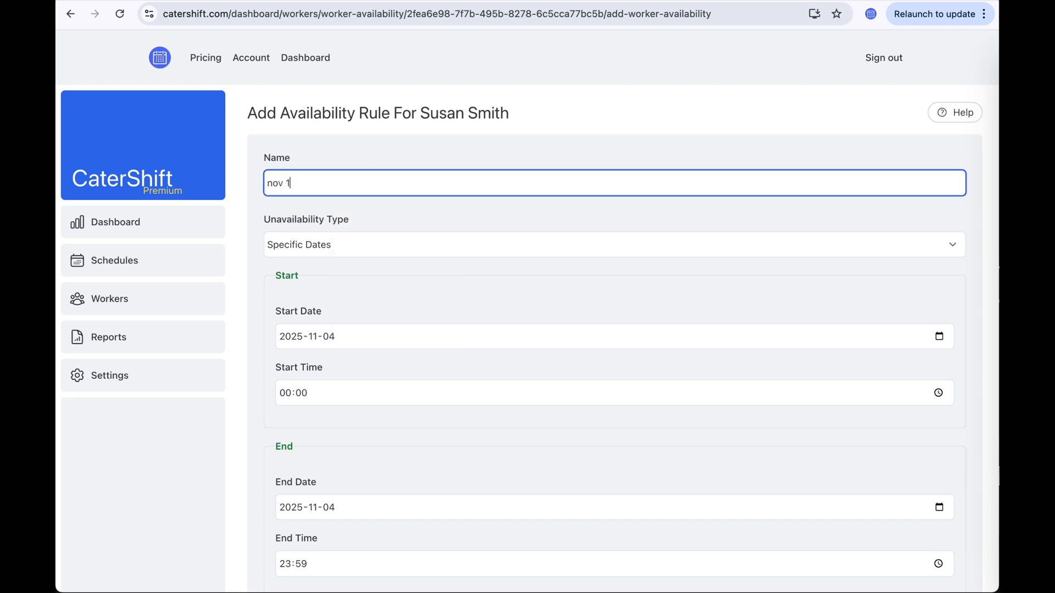
type("7 off")
left_click(326, 339)
type("17")
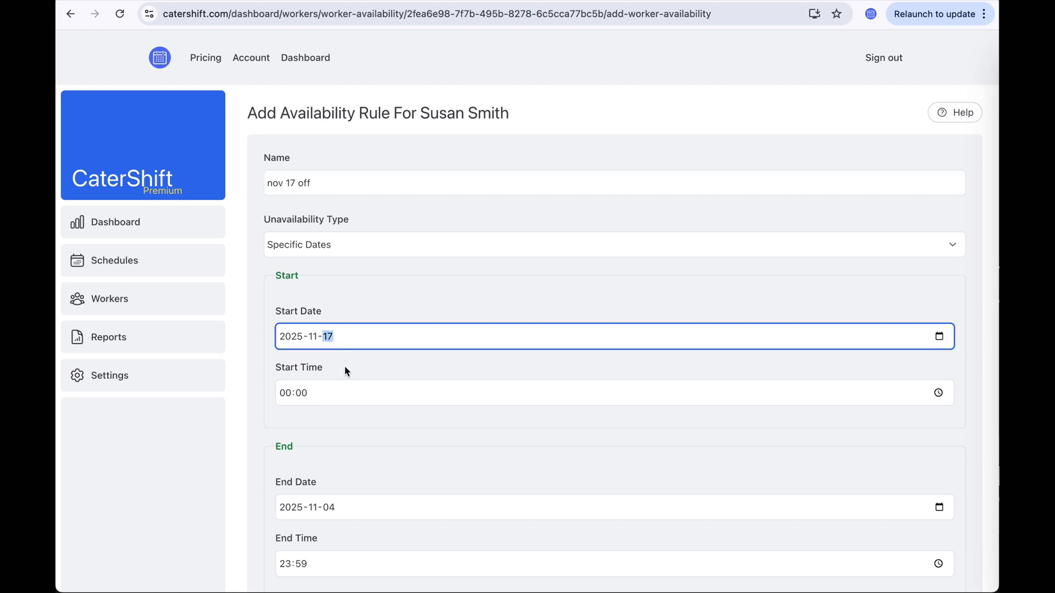
left_click(328, 505)
type("01")
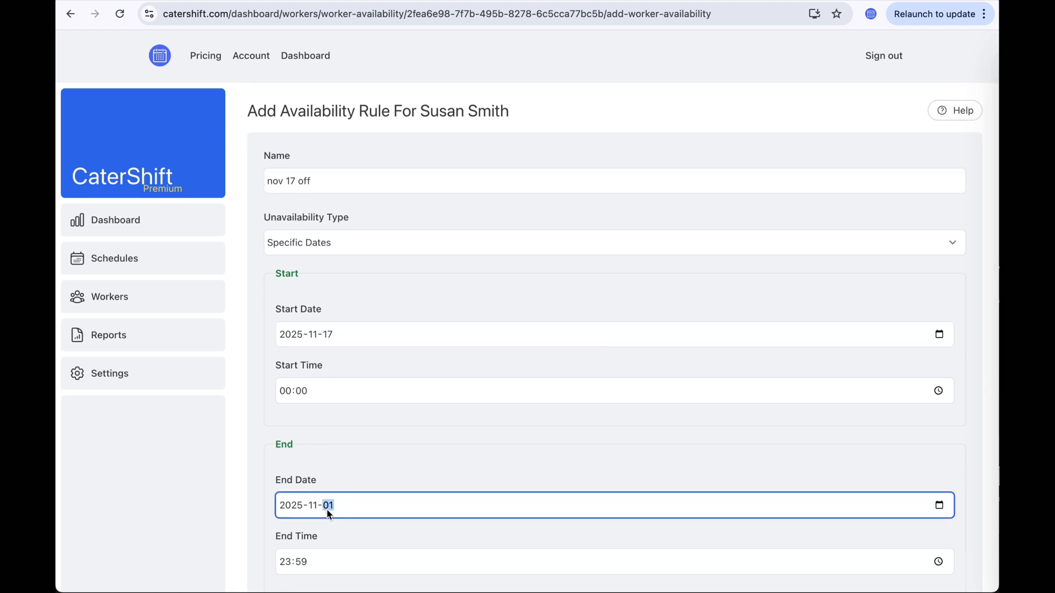
type("17")
scroll(551, 511, "down", 5)
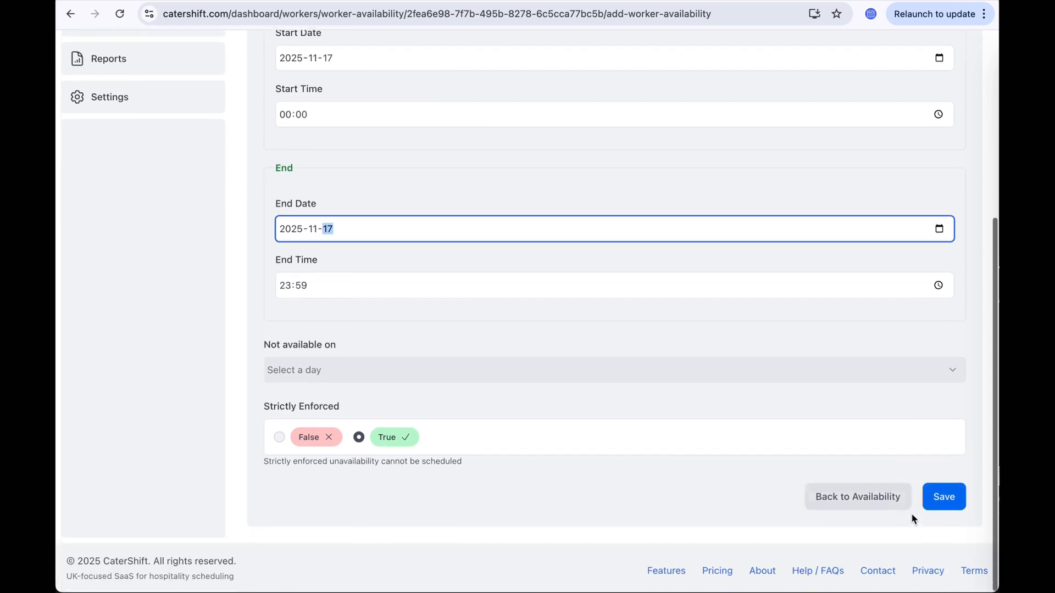
left_click(940, 499)
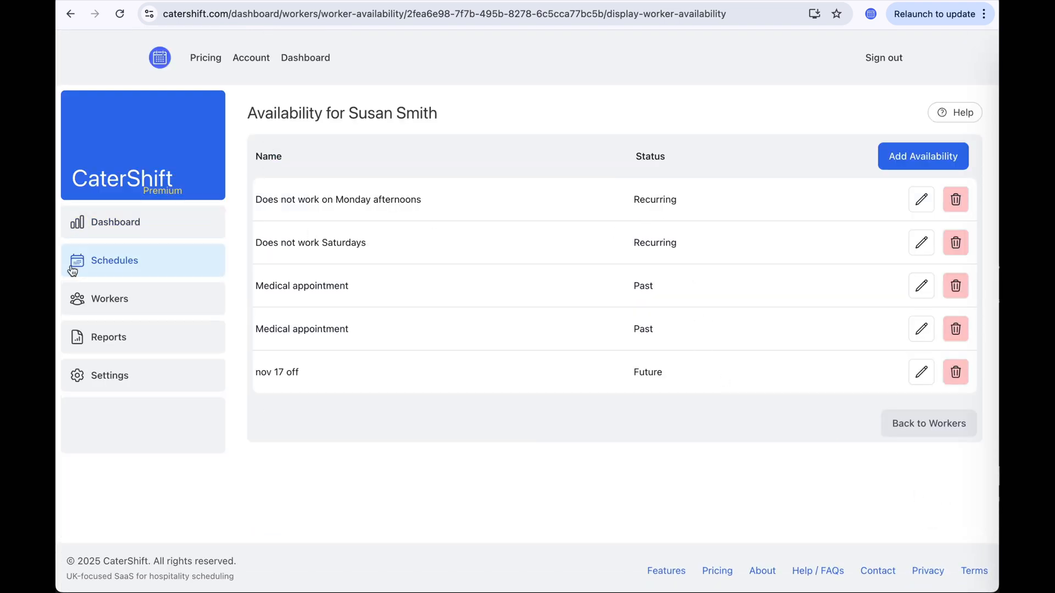
- Copy the existing 2025-11-10 Mon to 2025-11-16 Sun schedule to a new schedule starting 2025-11-17
left_click(72, 269)
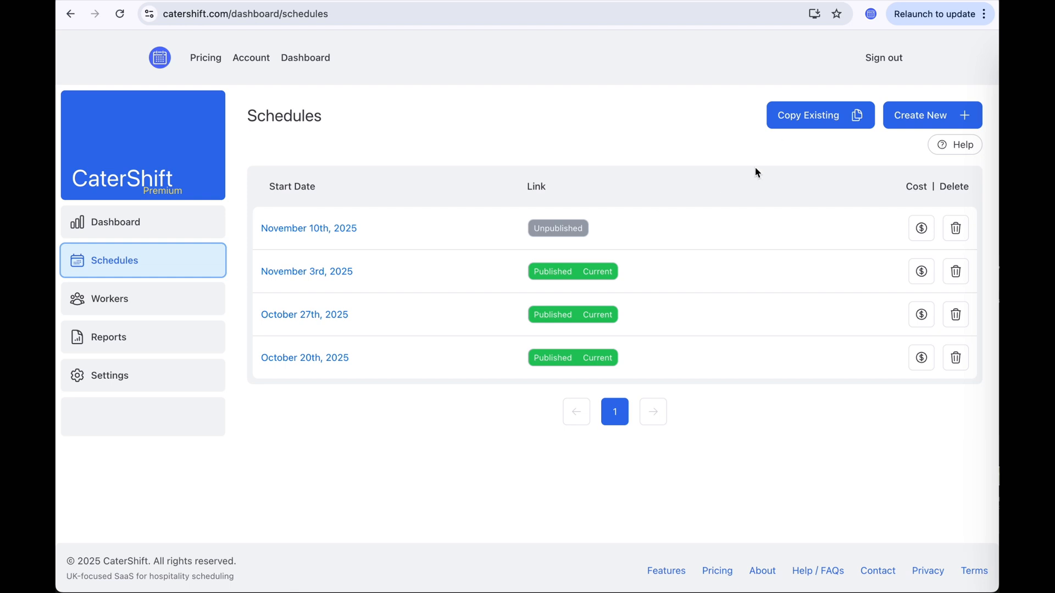
left_click(810, 114)
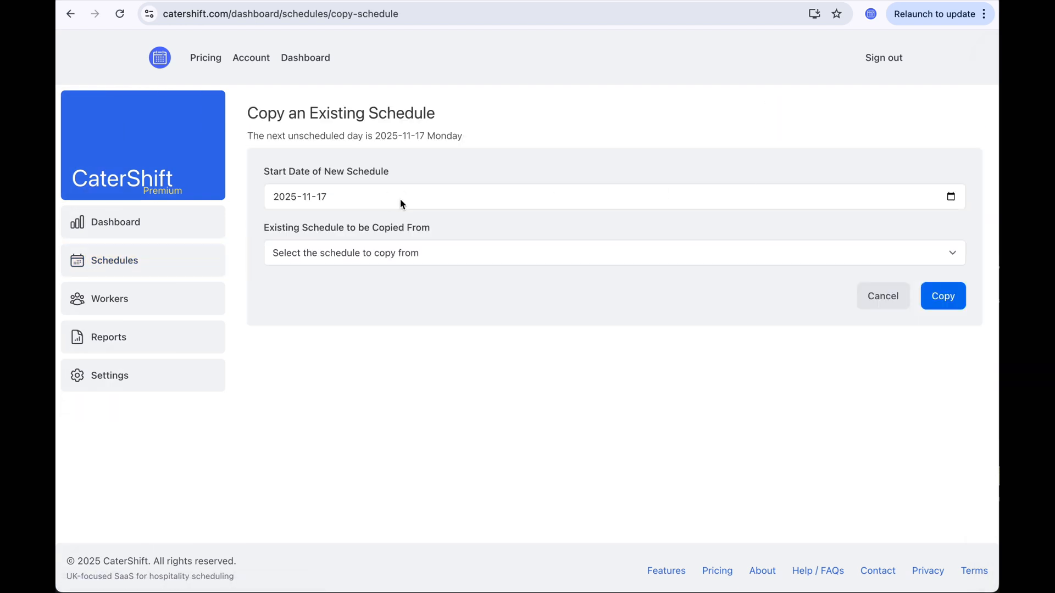
left_click(419, 252)
left_click(399, 272)
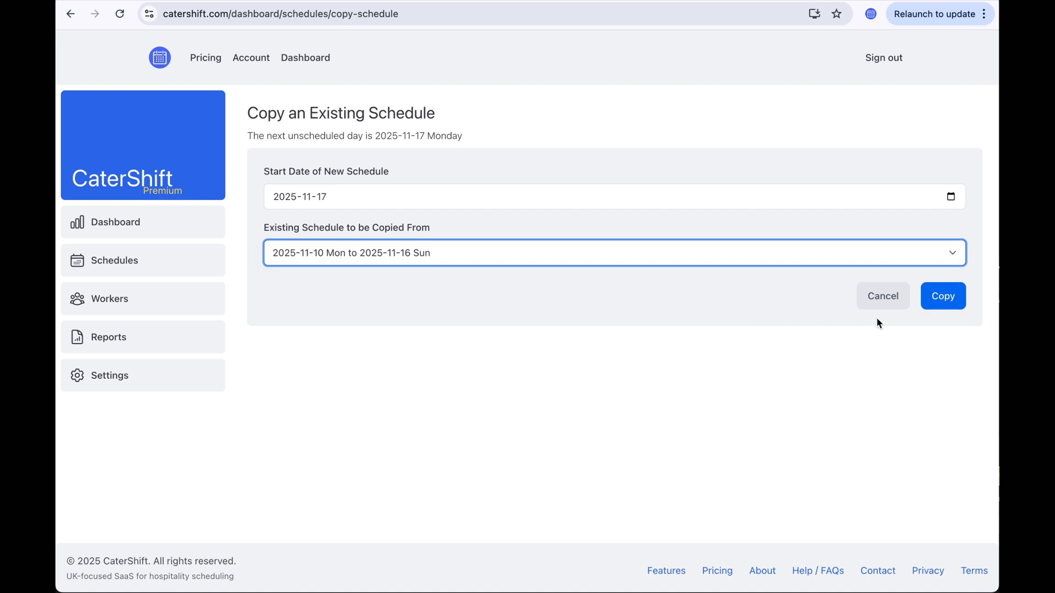
left_click(947, 298)
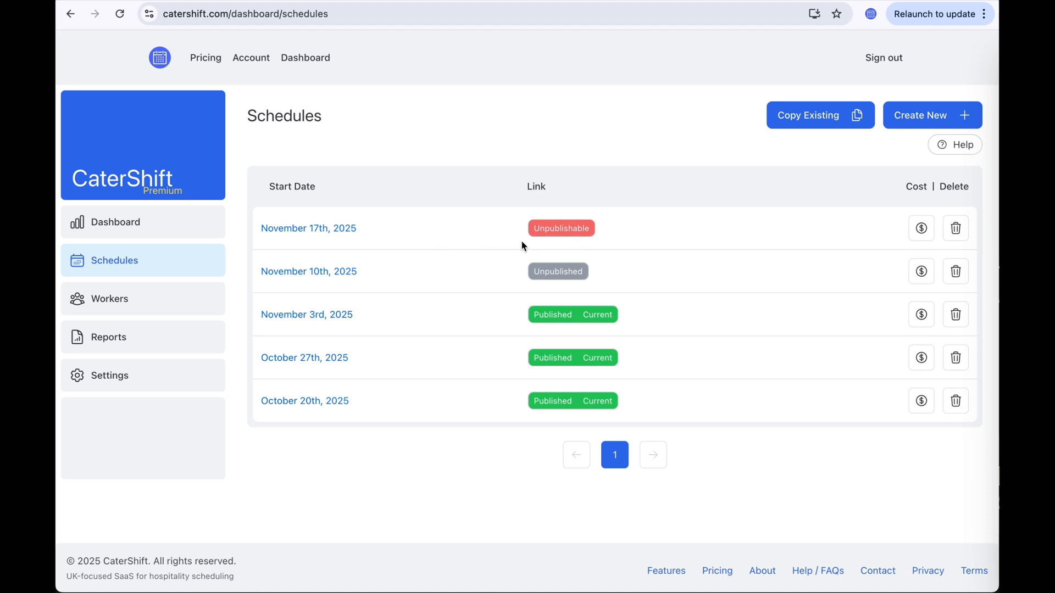
- In the November 17th, 2025 schedule, reassign Monday's 08:00 to 12:00 Support - Cleaner shift to the Cleaner - Expert worker and save
left_click(308, 230)
scroll(432, 280, "down", 1)
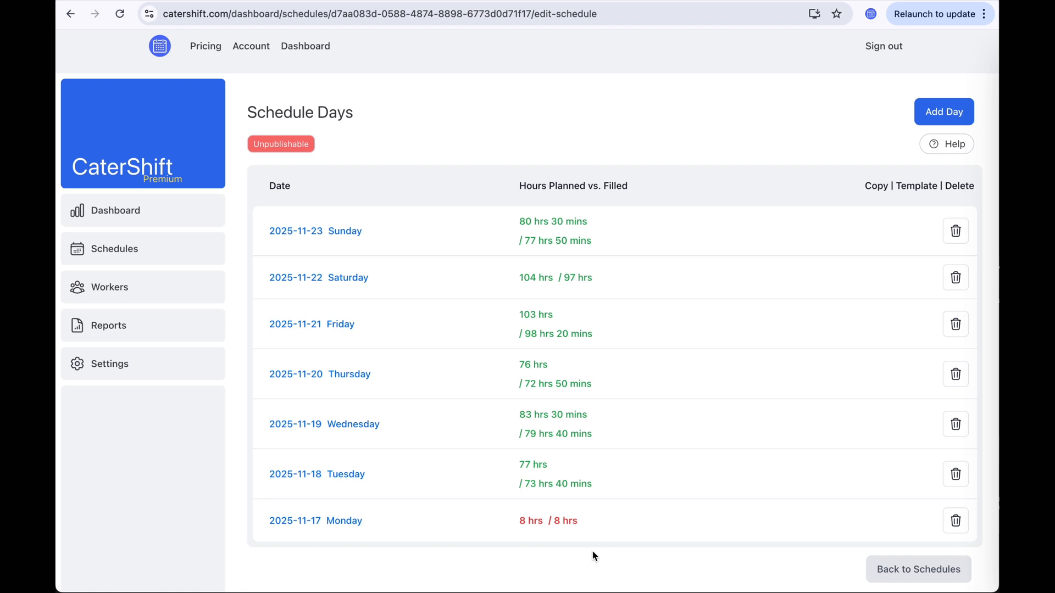
left_click(334, 522)
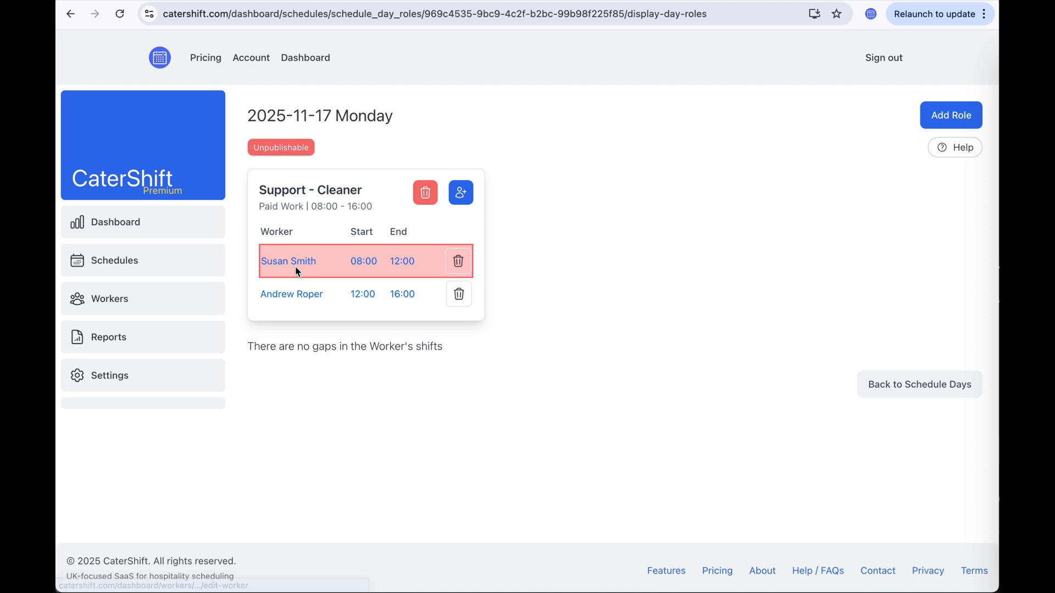
left_click(365, 262)
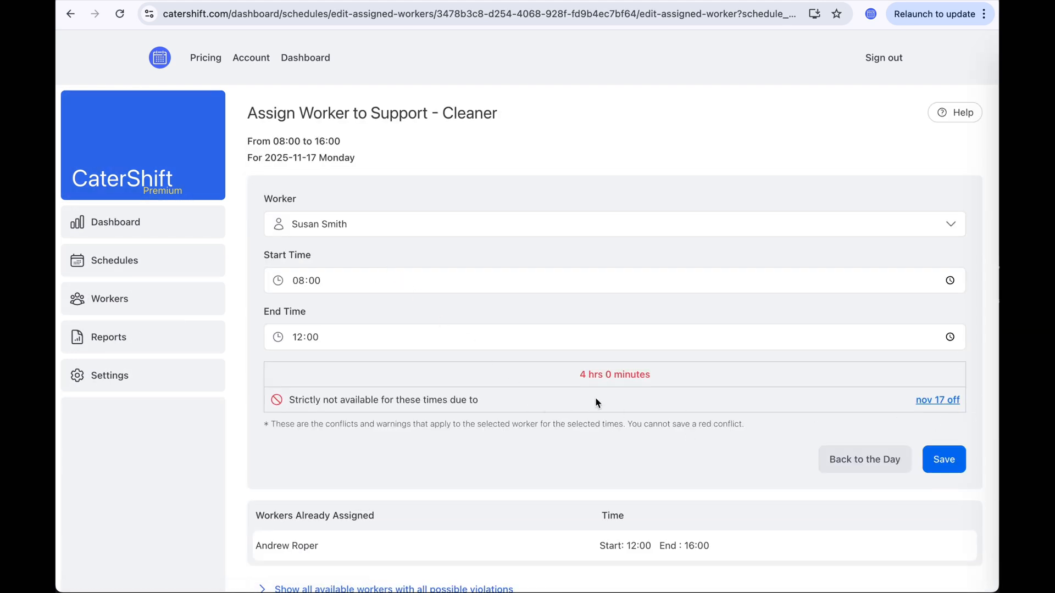
left_click(373, 221)
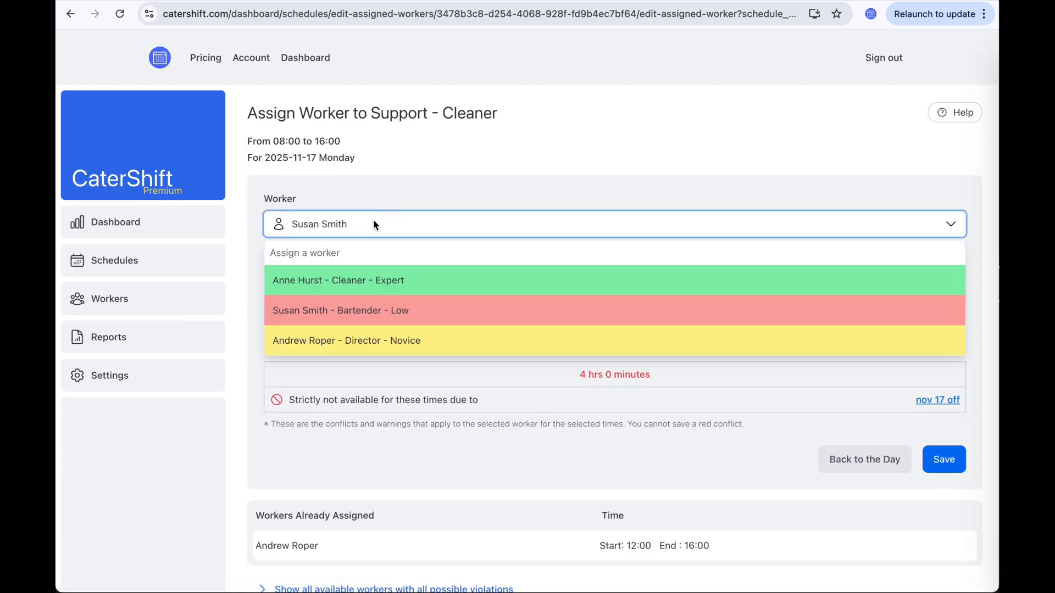
left_click(363, 282)
left_click(941, 460)
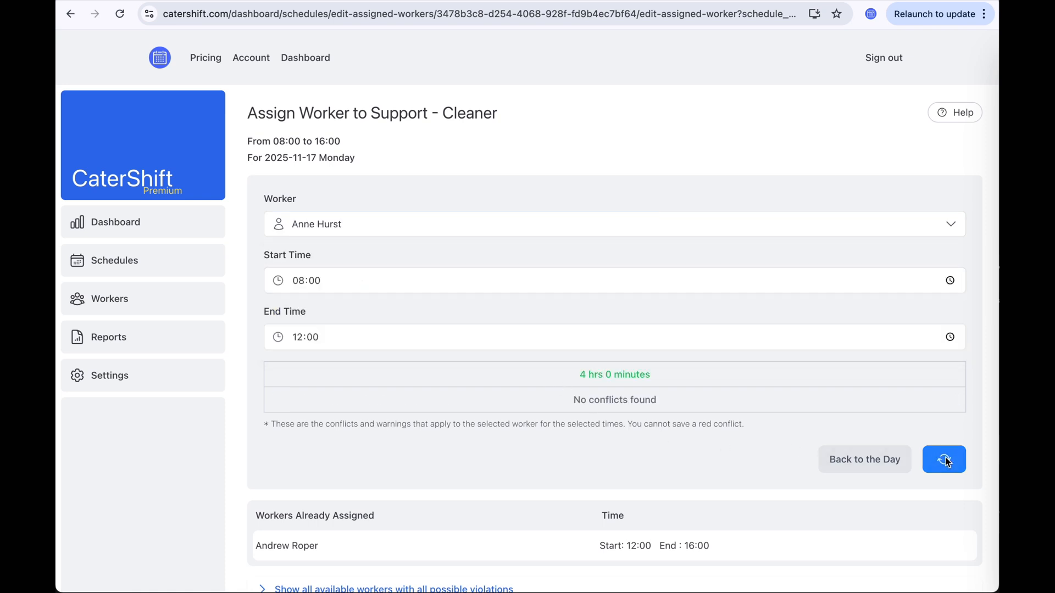